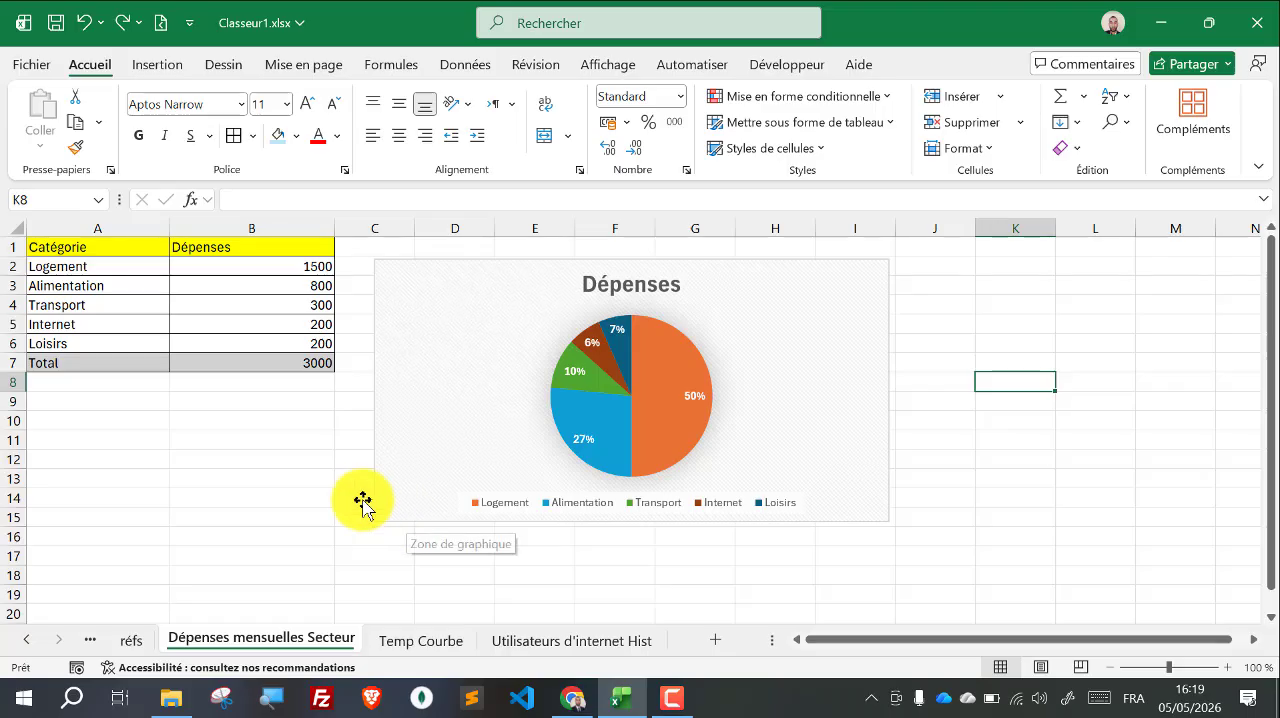
Step: Review the data tables and charts on the Dépenses mensuelles Secteur, Temp Courbe and Utilisateurs d'internet Hist sheets
{"action": "left_click_drag", "start_coordinate": [125, 256], "coordinate": [277, 390]}
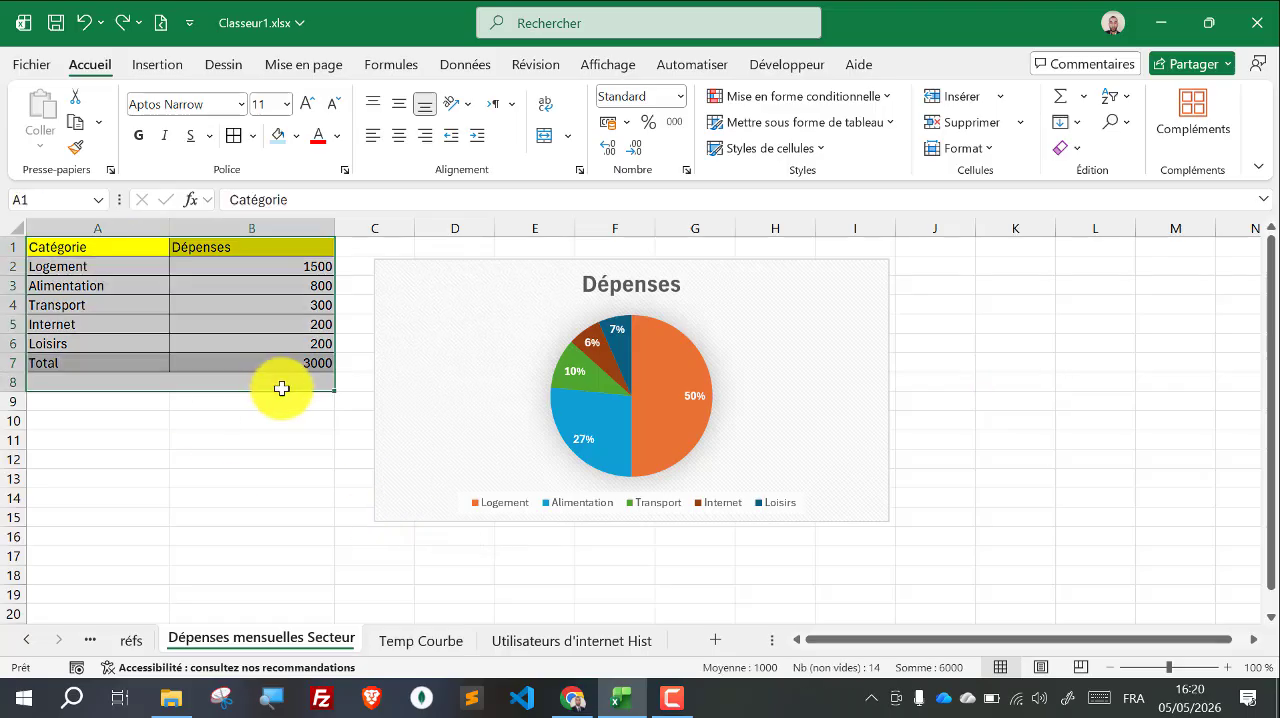
{"action": "left_click", "coordinate": [535, 645]}
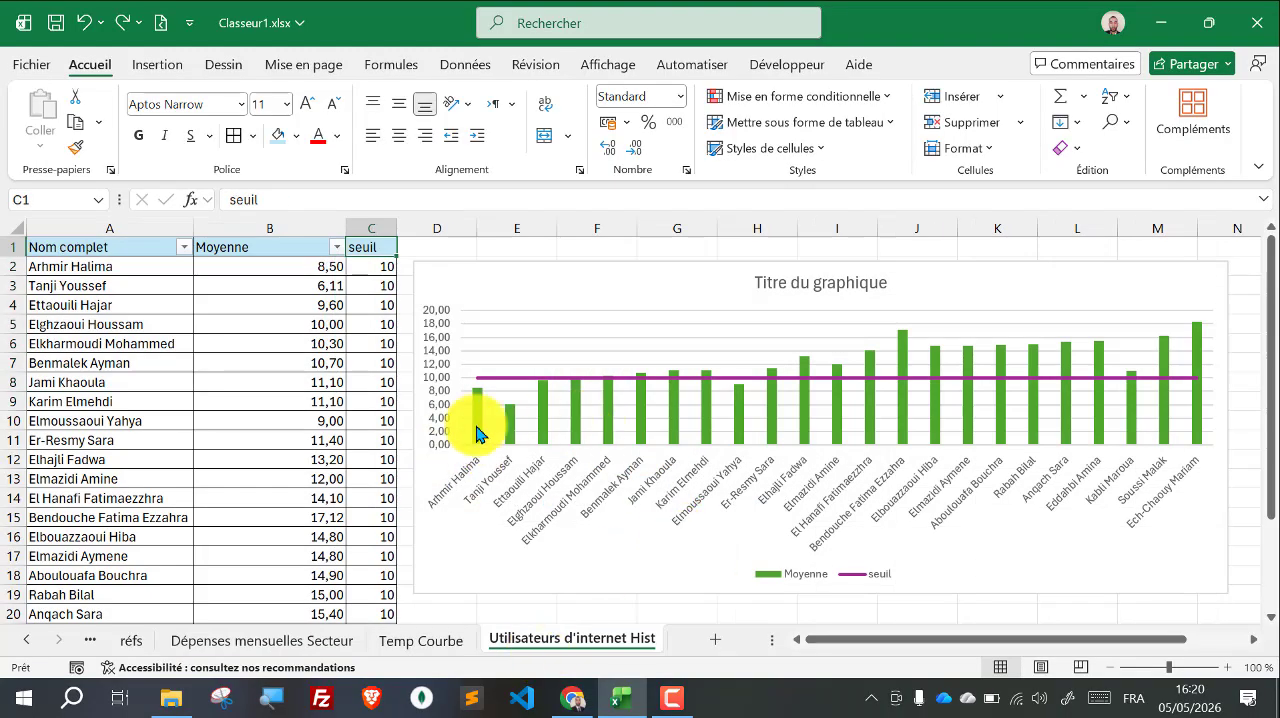
{"action": "left_click", "coordinate": [415, 641]}
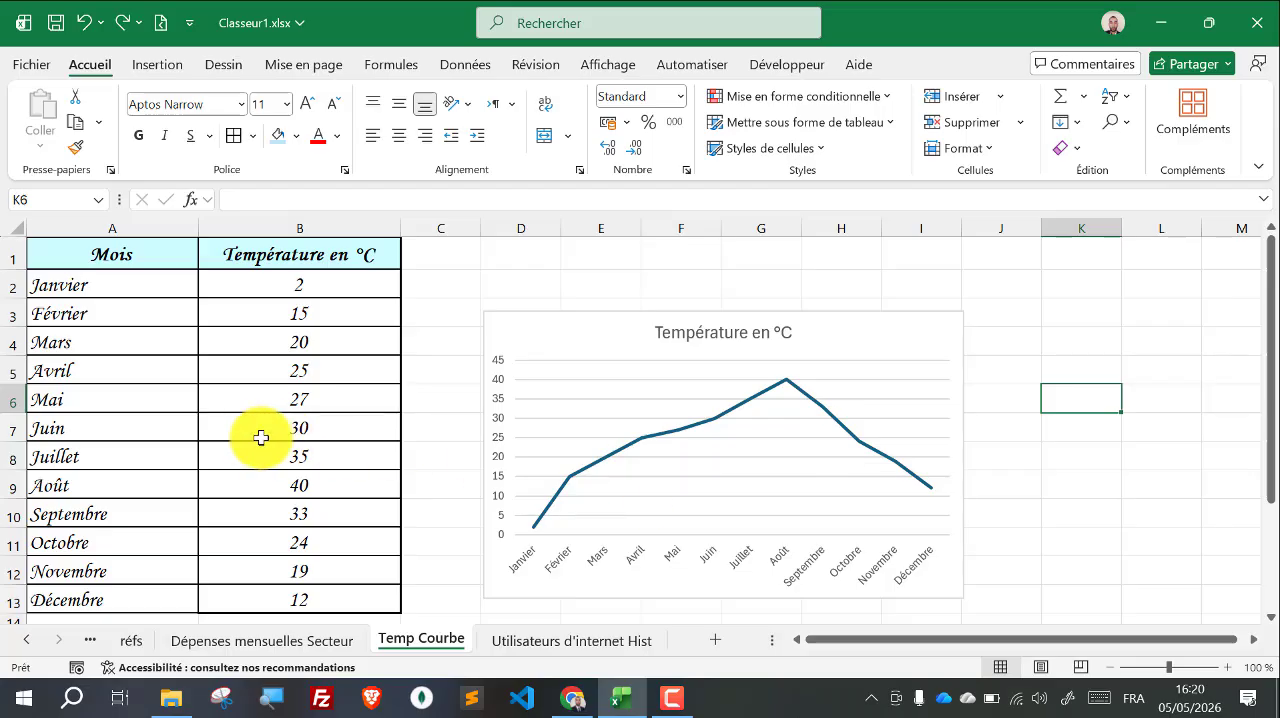
{"action": "left_click", "coordinate": [587, 641]}
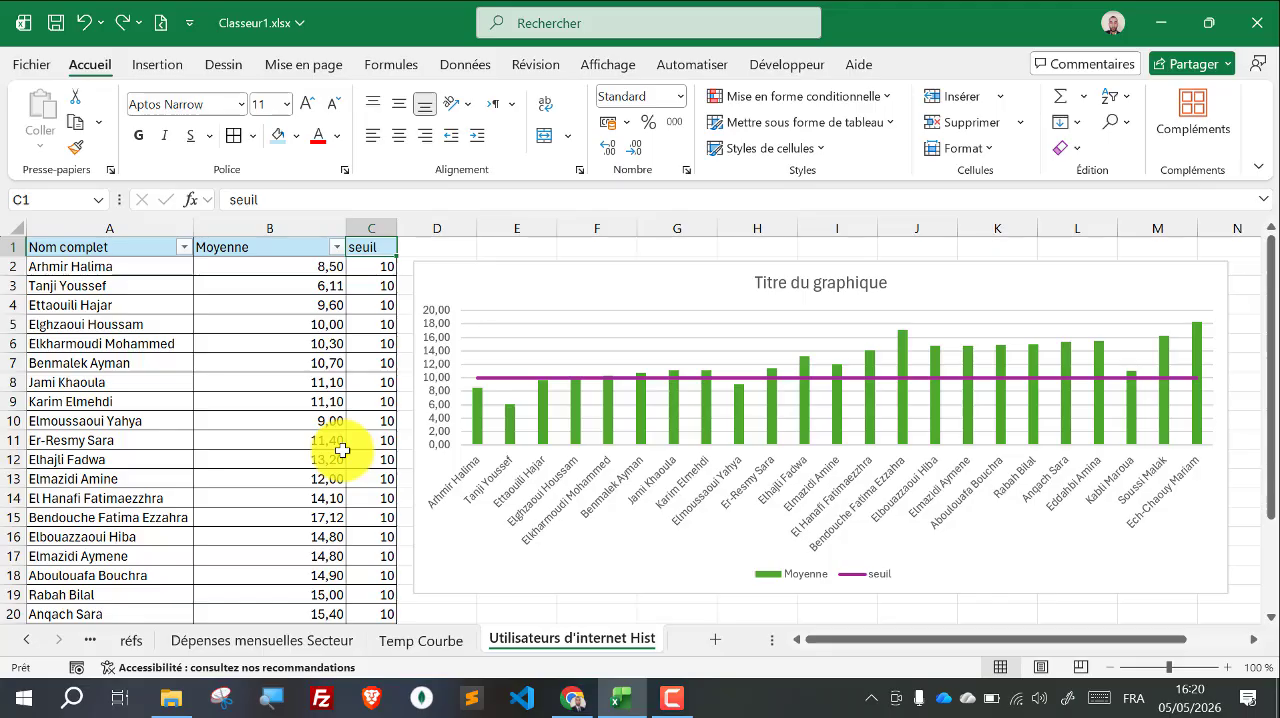
{"action": "left_click", "coordinate": [121, 270]}
{"action": "left_click_drag", "start_coordinate": [121, 270], "coordinate": [286, 515]}
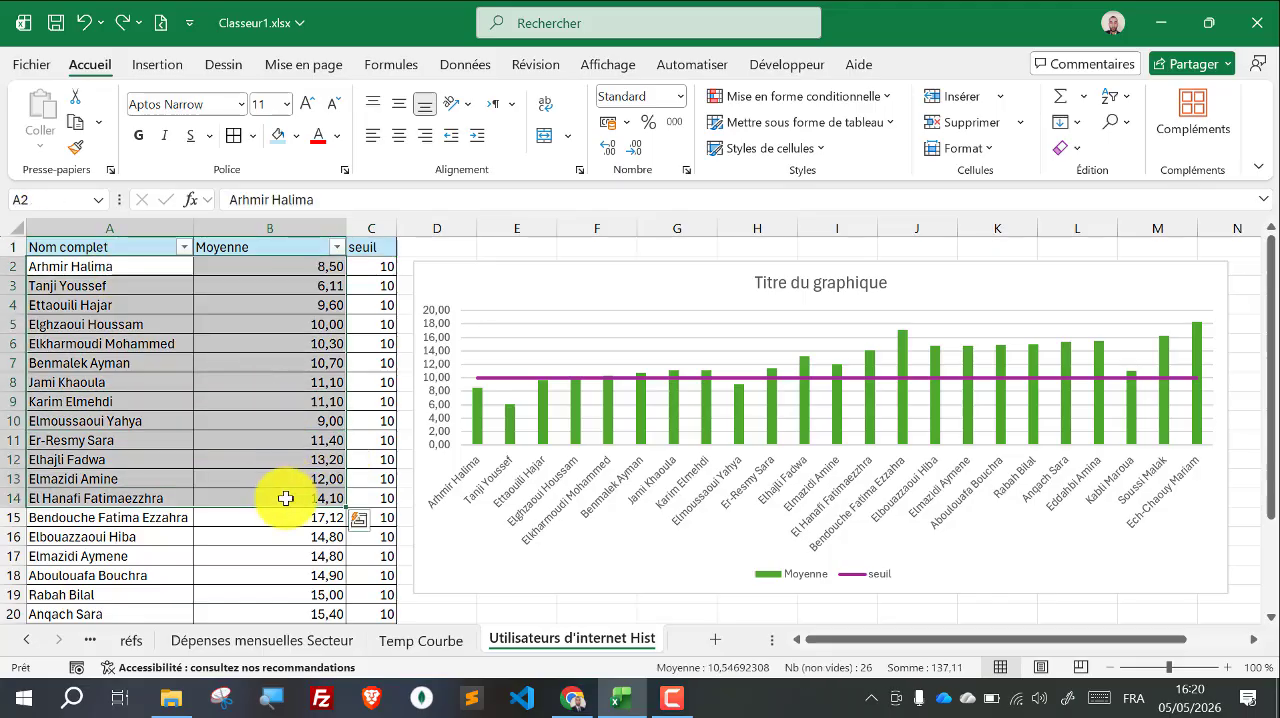
{"action": "left_click", "coordinate": [250, 345]}
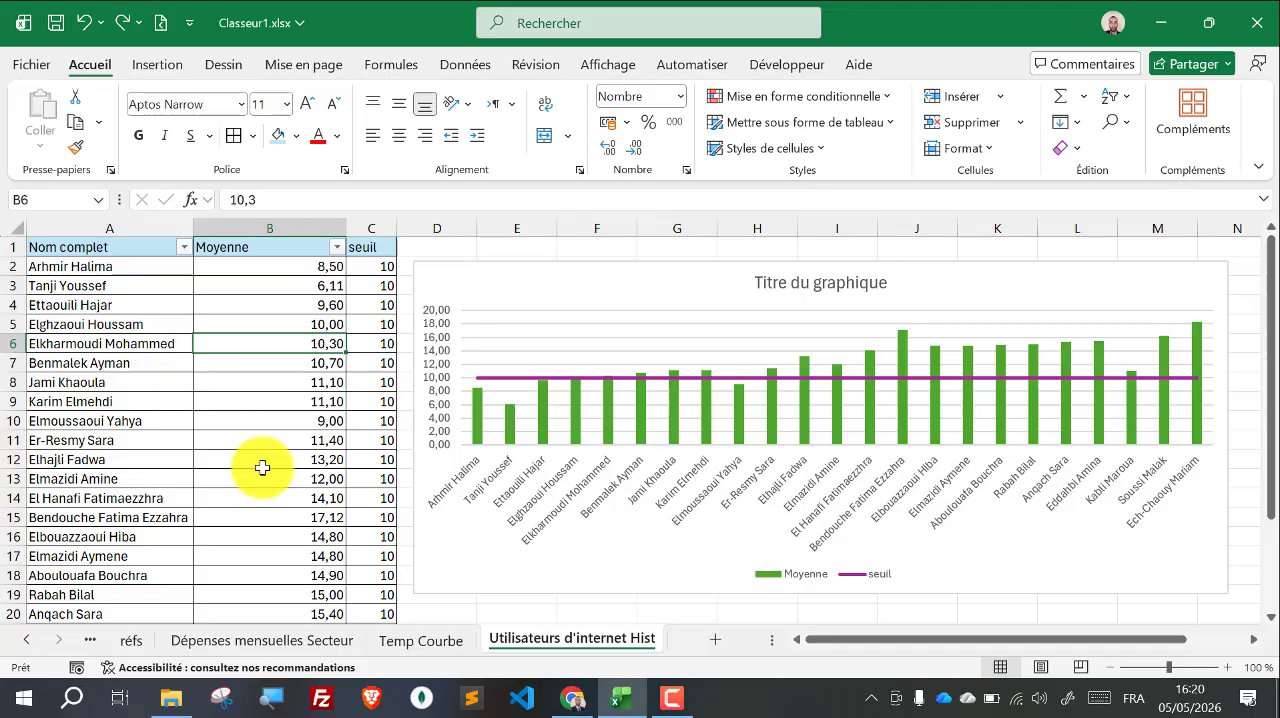
Step: Delete the existing Dépenses pie chart from the Dépenses mensuelles Secteur sheet
{"action": "left_click", "coordinate": [281, 645]}
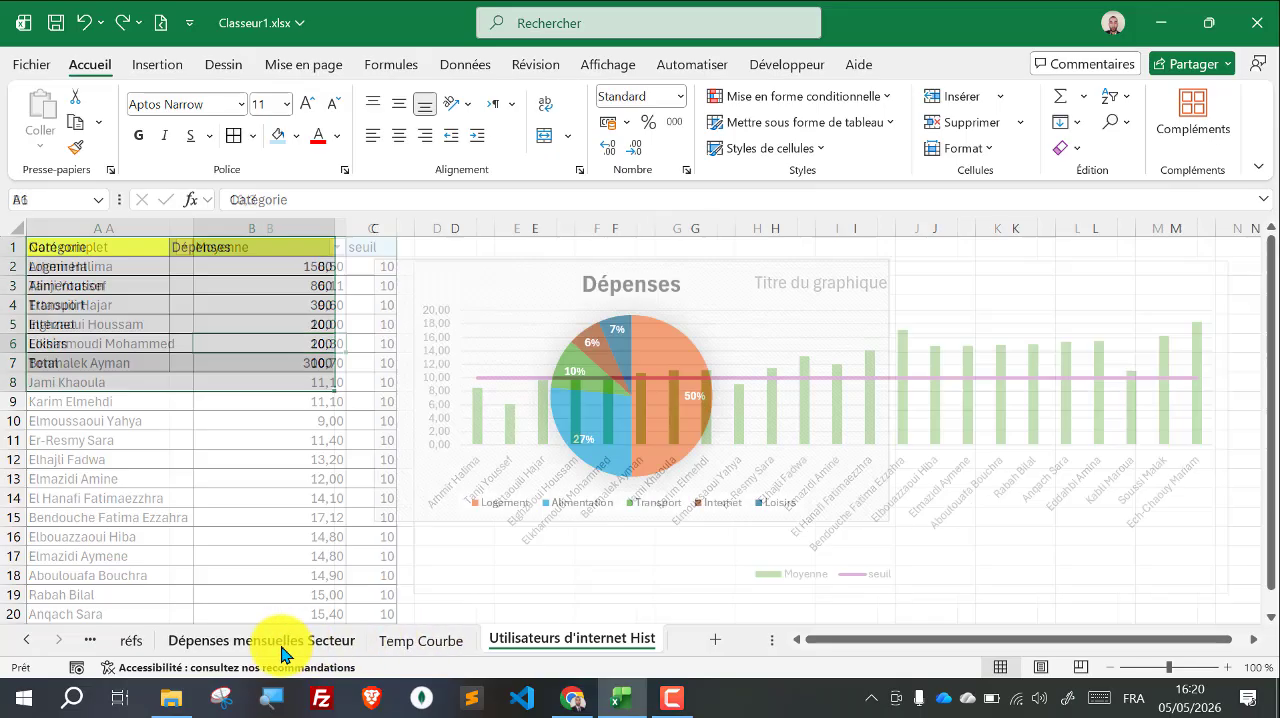
{"action": "left_click", "coordinate": [505, 420]}
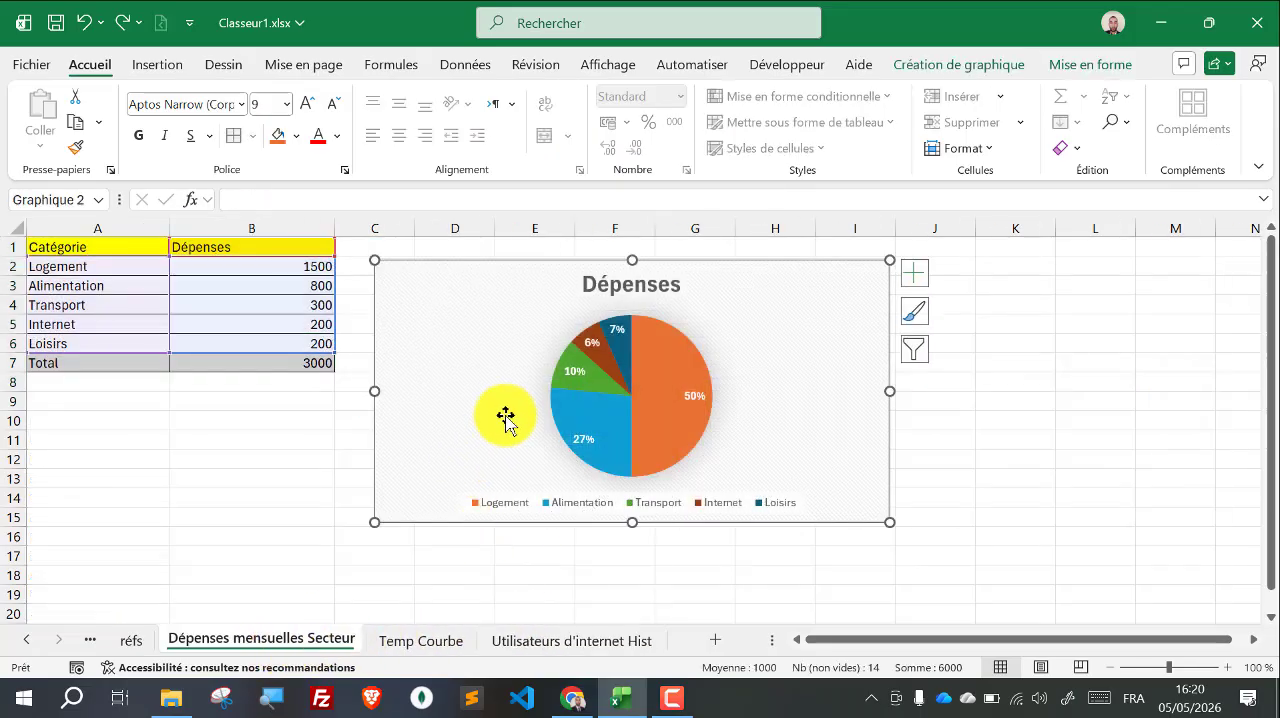
{"action": "key", "text": "Delete"}
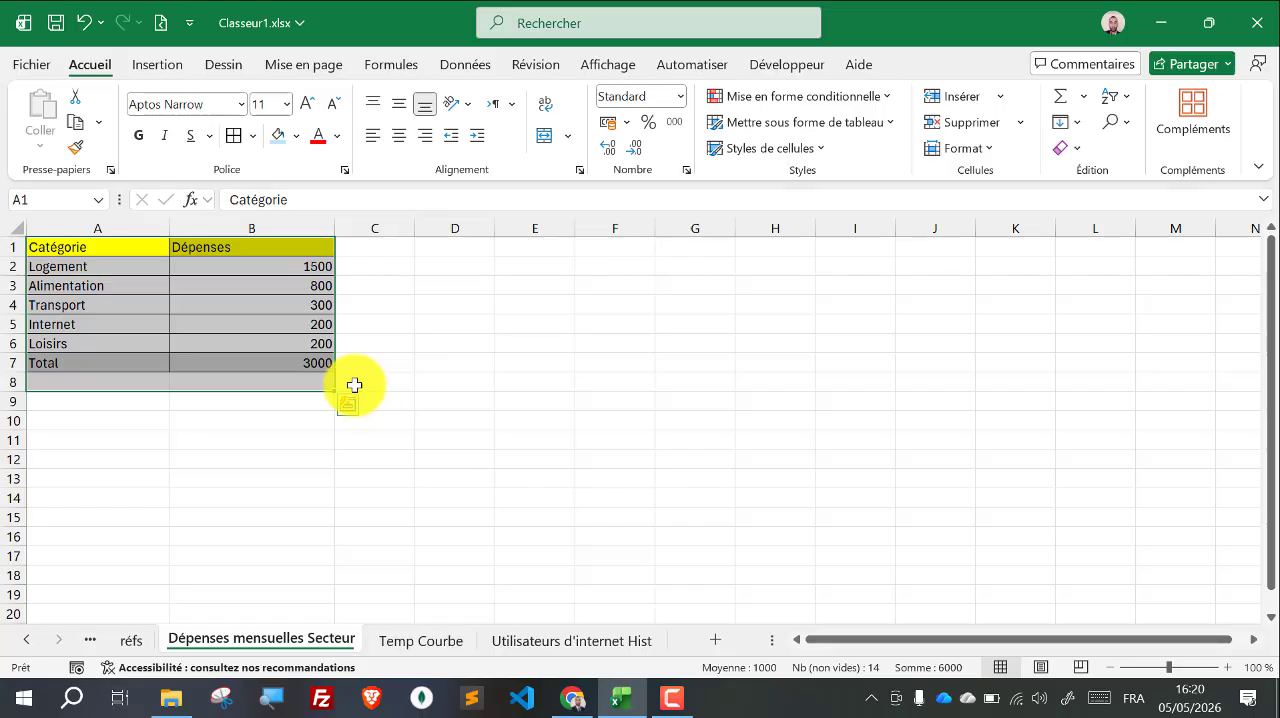
{"action": "left_click", "coordinate": [354, 385]}
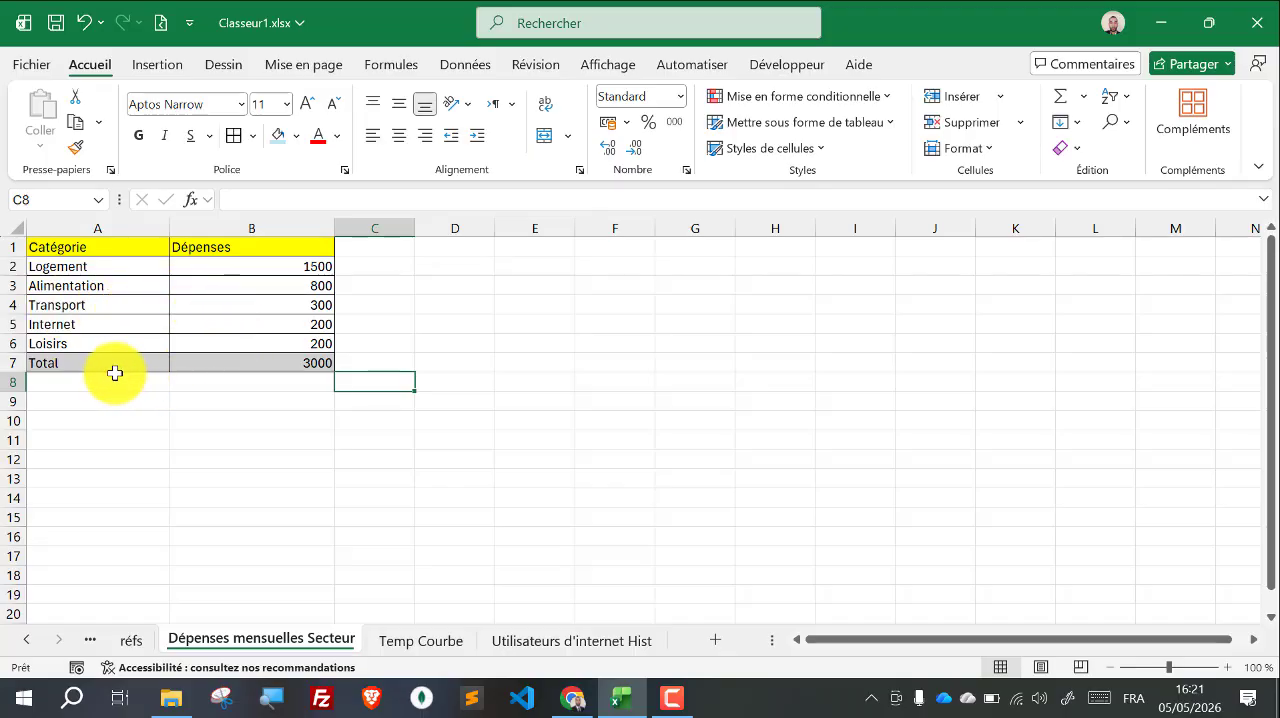
Step: Inspect the formula behind the total expenses in cell B7
{"action": "left_click", "coordinate": [273, 364]}
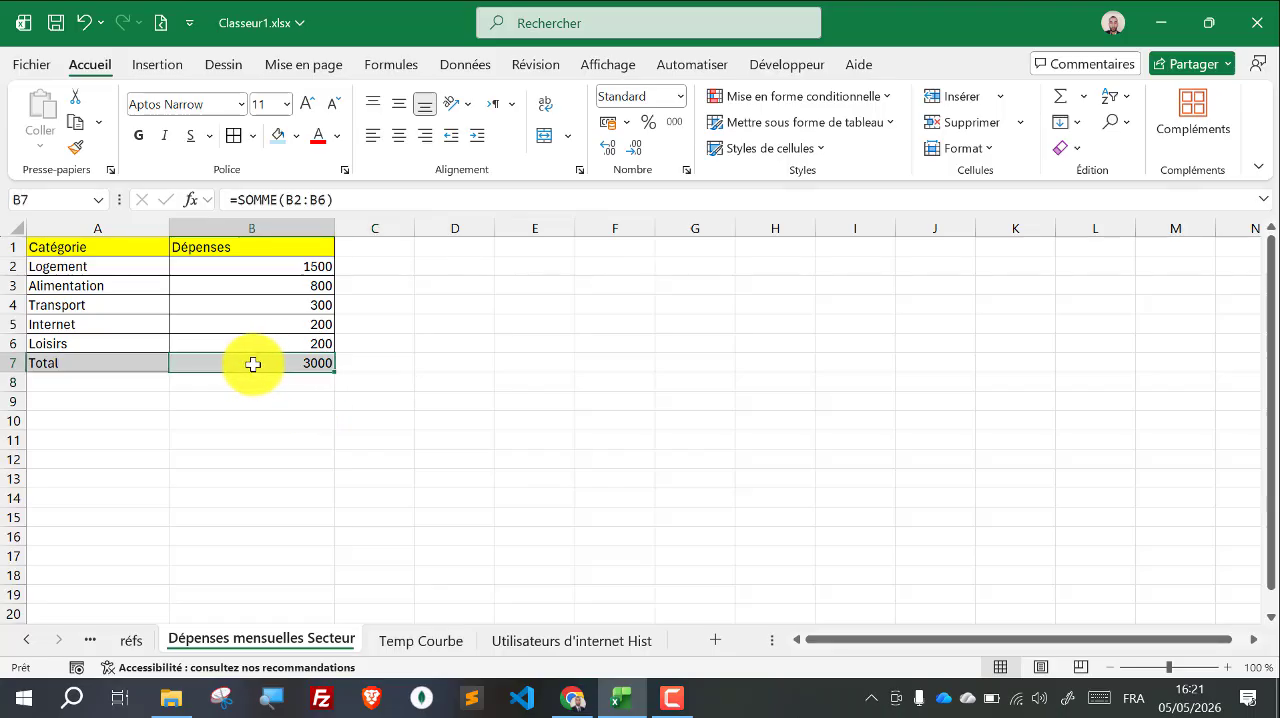
{"action": "double_click", "coordinate": [253, 364]}
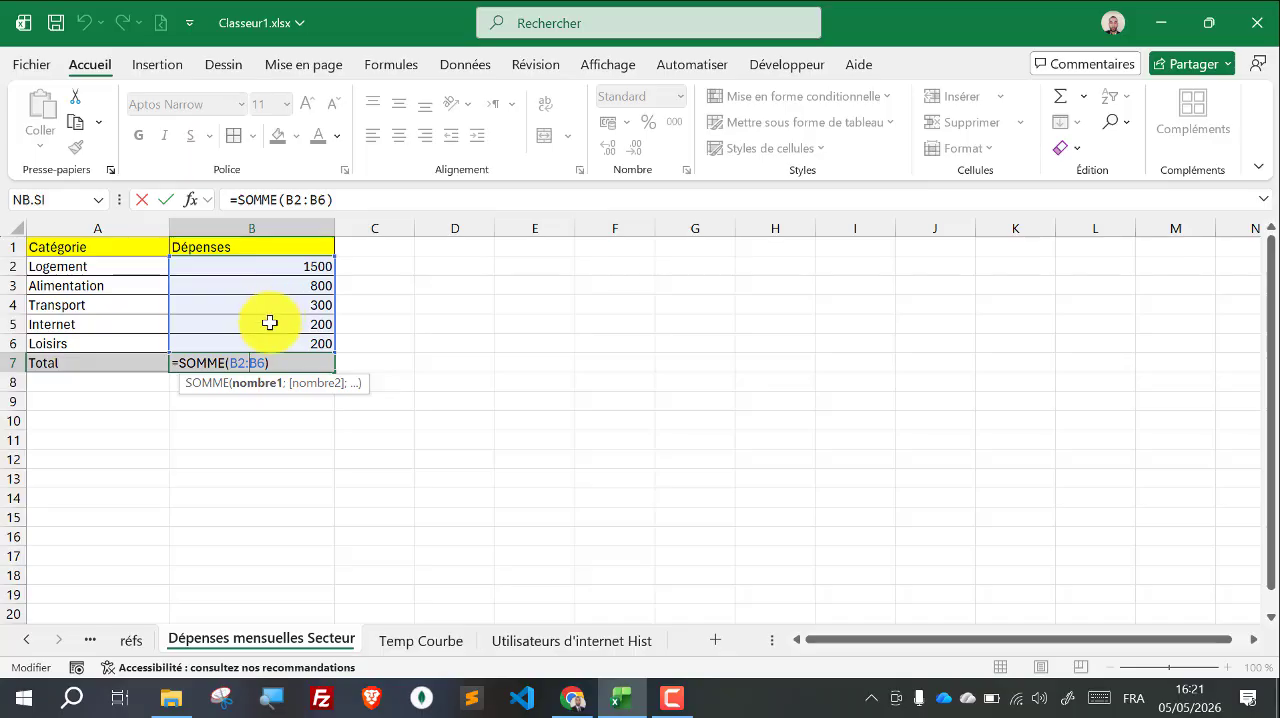
{"action": "key", "text": "Return"}
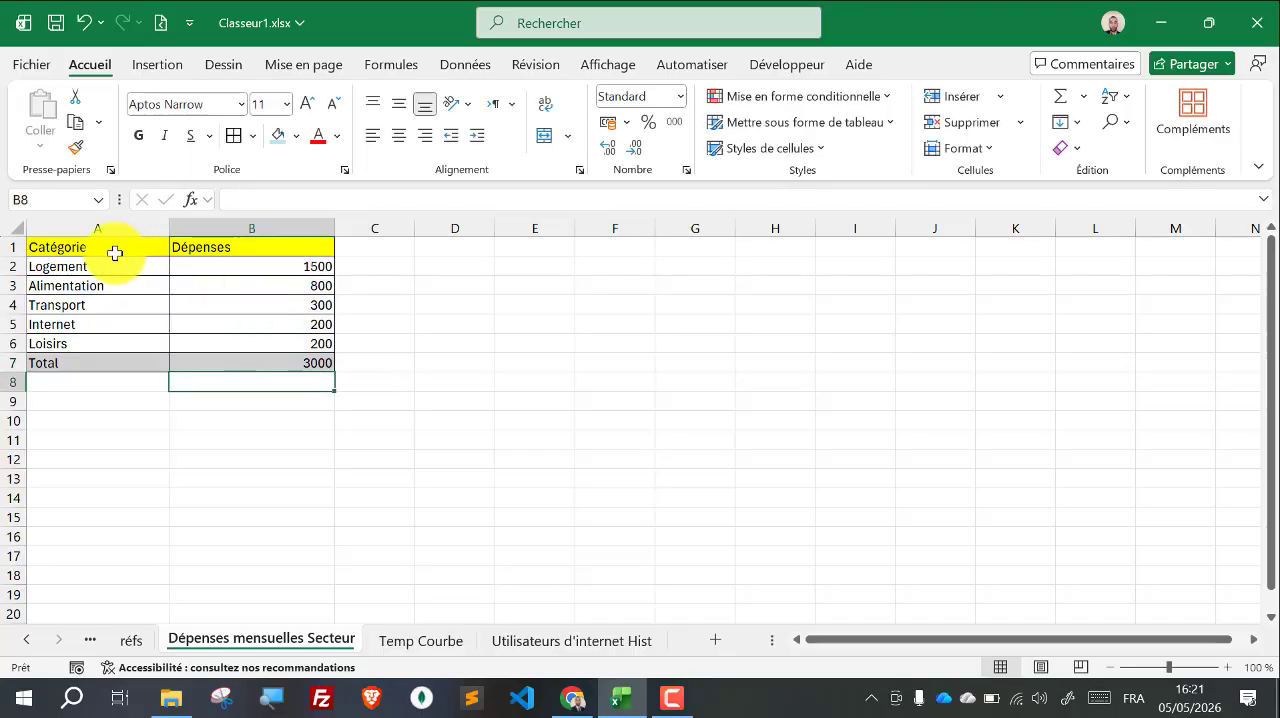
Step: Insert a 2D pie chart from the category and expense data in A1:B6, leaving out the Total row
{"action": "left_click_drag", "start_coordinate": [115, 253], "coordinate": [271, 340]}
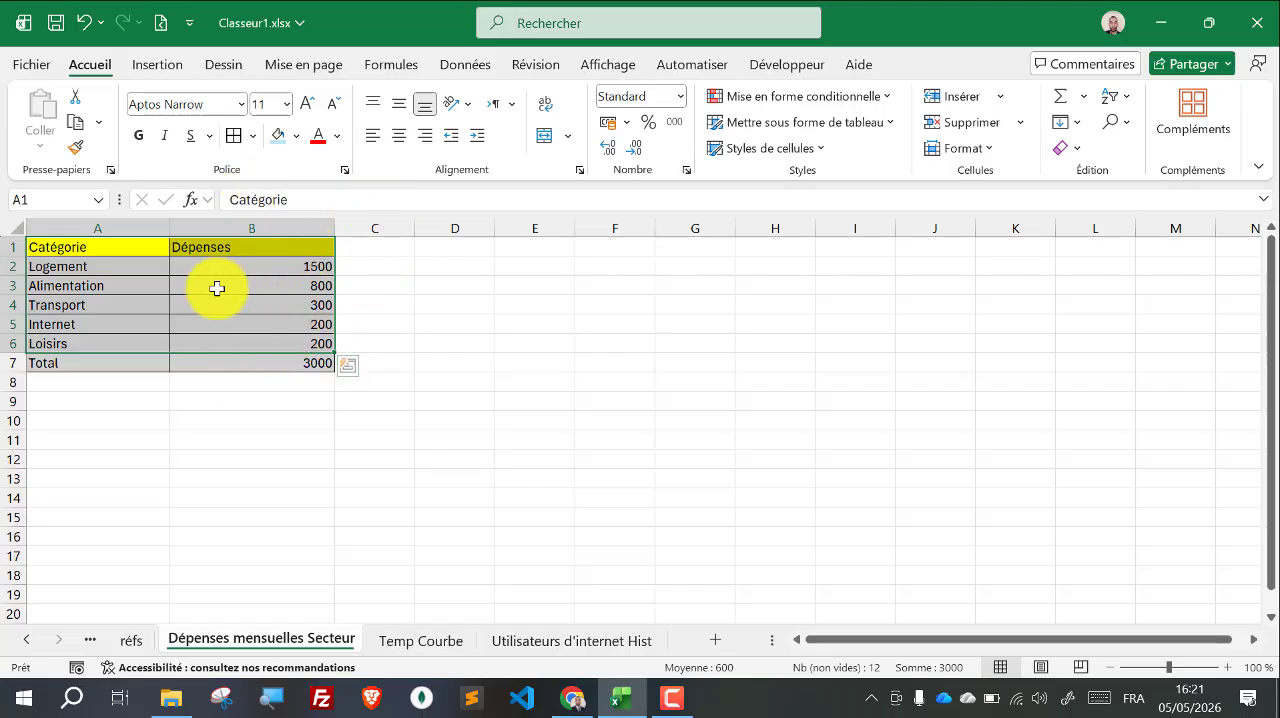
{"action": "left_click", "coordinate": [158, 64]}
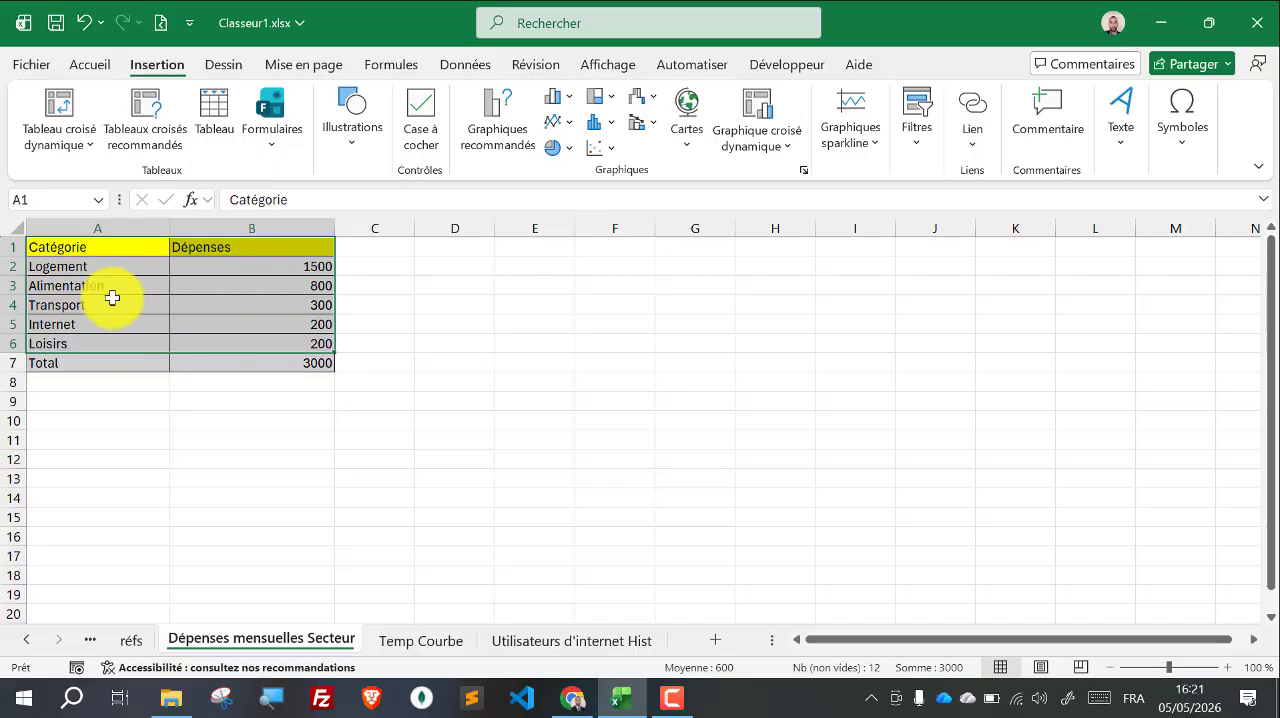
{"action": "left_click", "coordinate": [568, 156]}
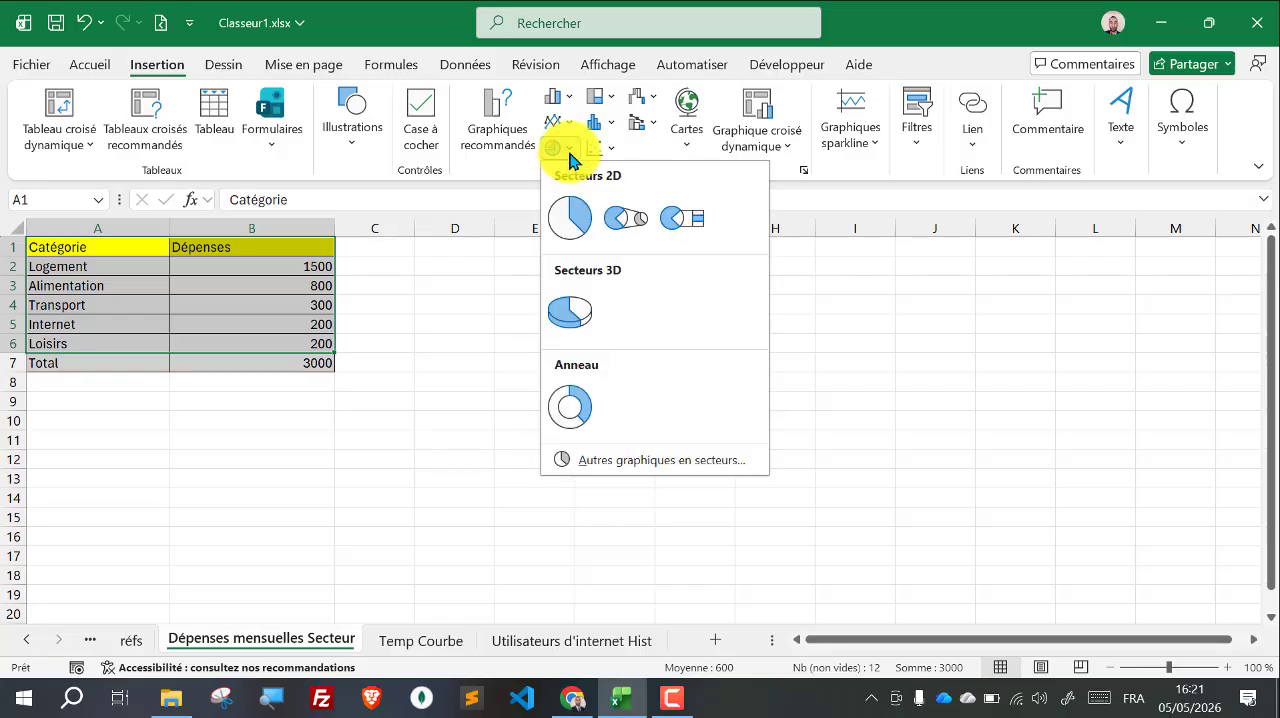
{"action": "left_click", "coordinate": [579, 226]}
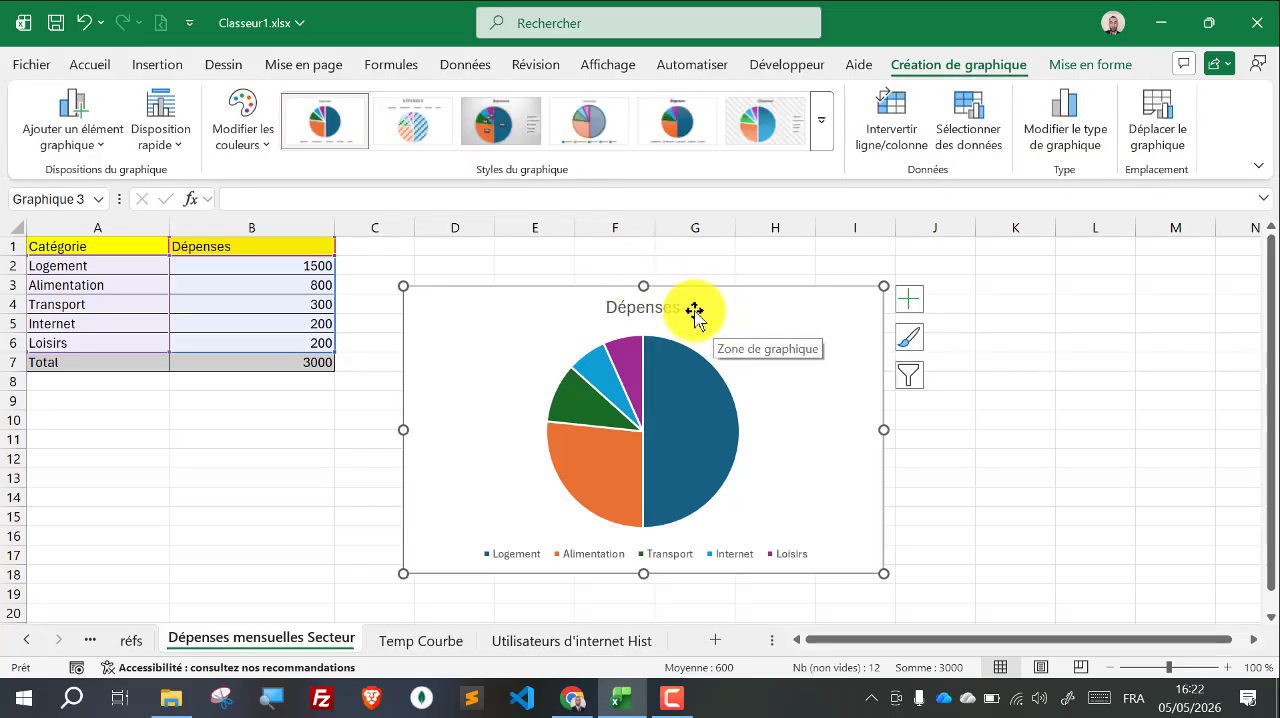
{"action": "left_click", "coordinate": [647, 313]}
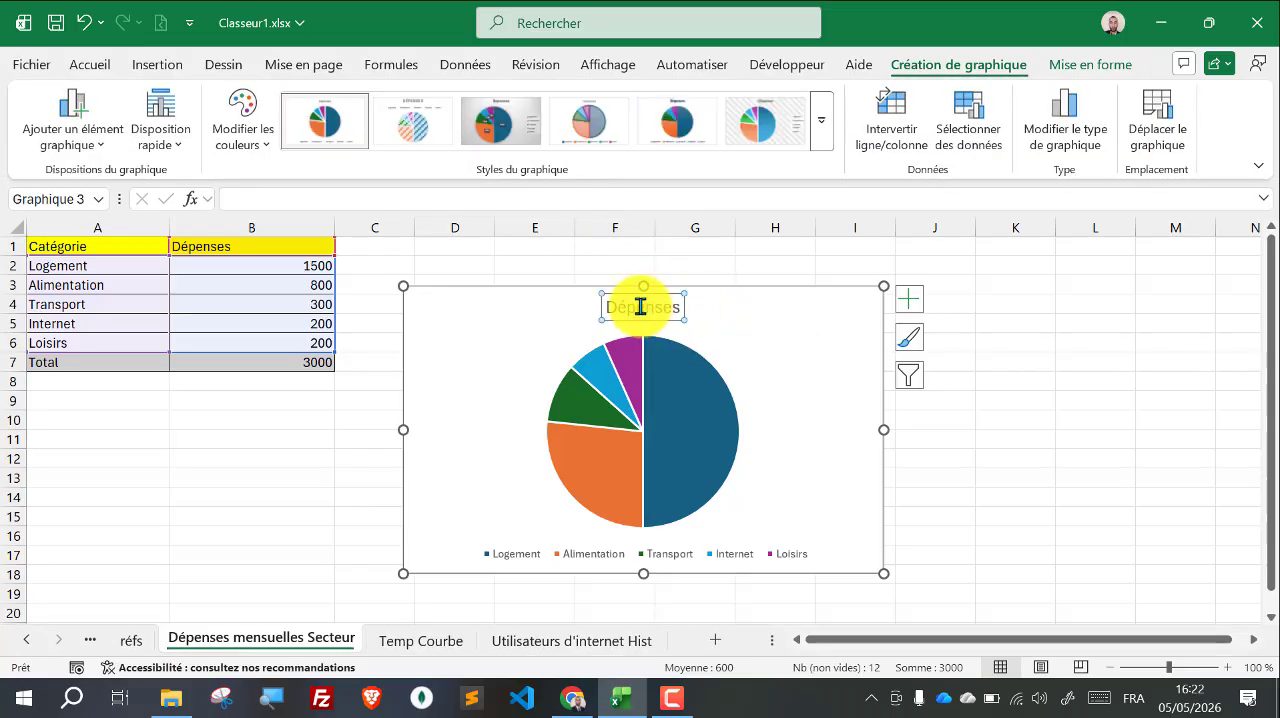
{"action": "left_click", "coordinate": [679, 309]}
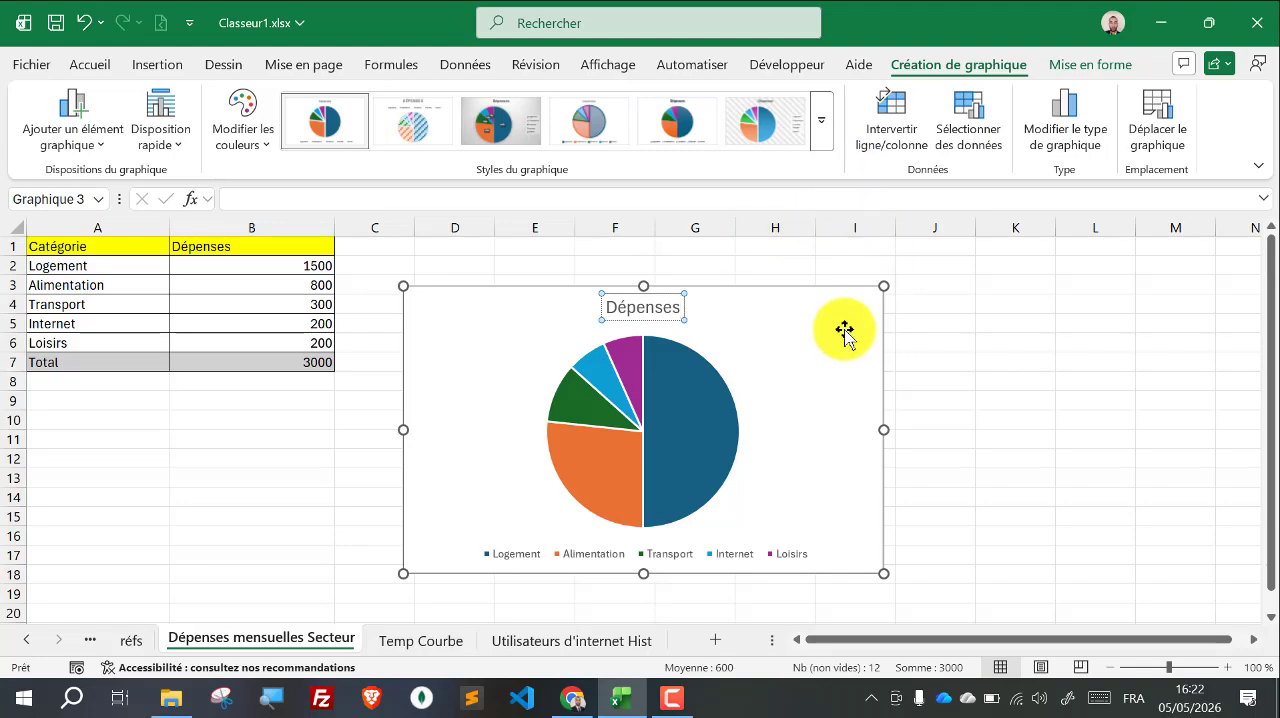
{"action": "left_click", "coordinate": [960, 363]}
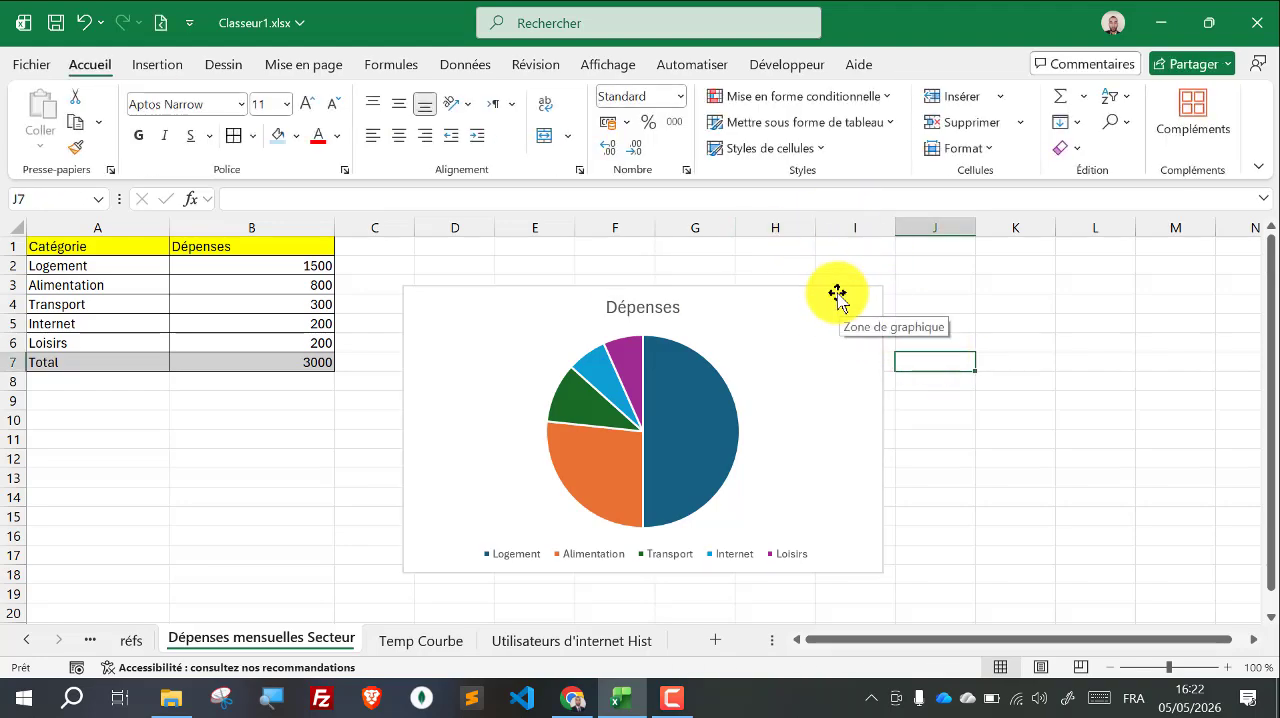
Step: Try chart Style 6 on the Dépenses pie chart and settle on Style 11, with percentage labels on the slices
{"action": "left_click", "coordinate": [838, 296]}
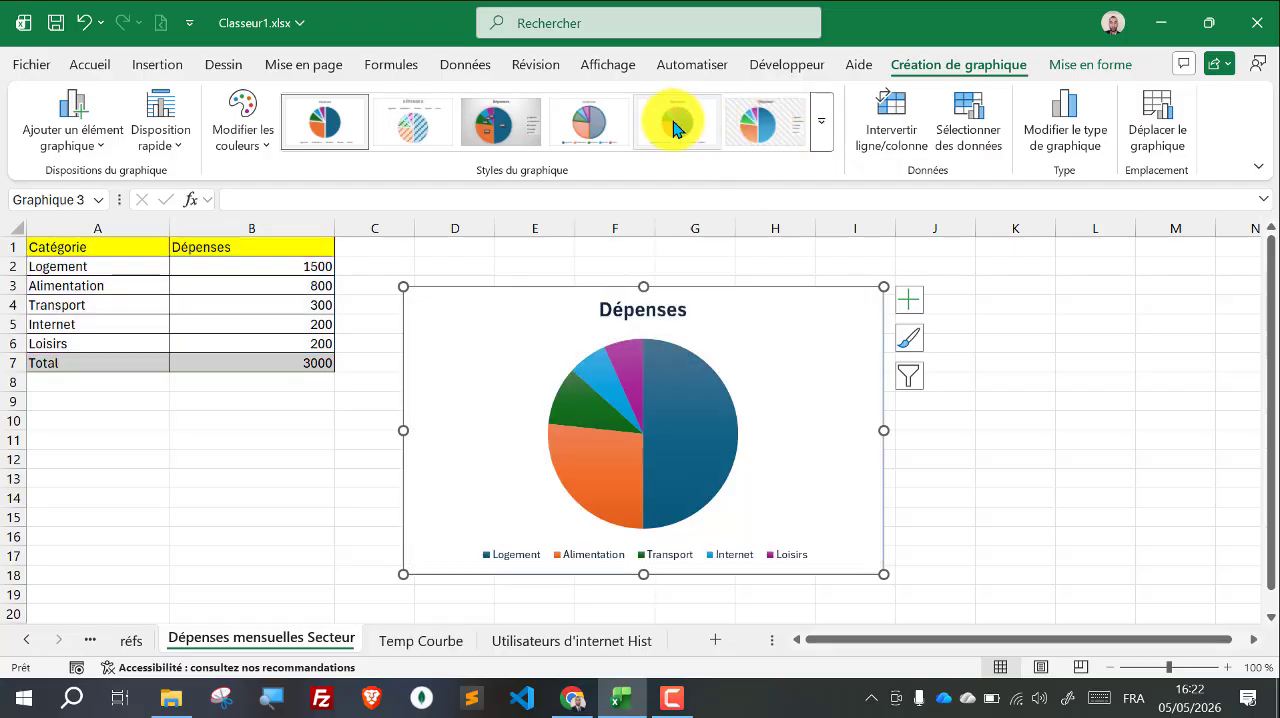
{"action": "left_click", "coordinate": [756, 143]}
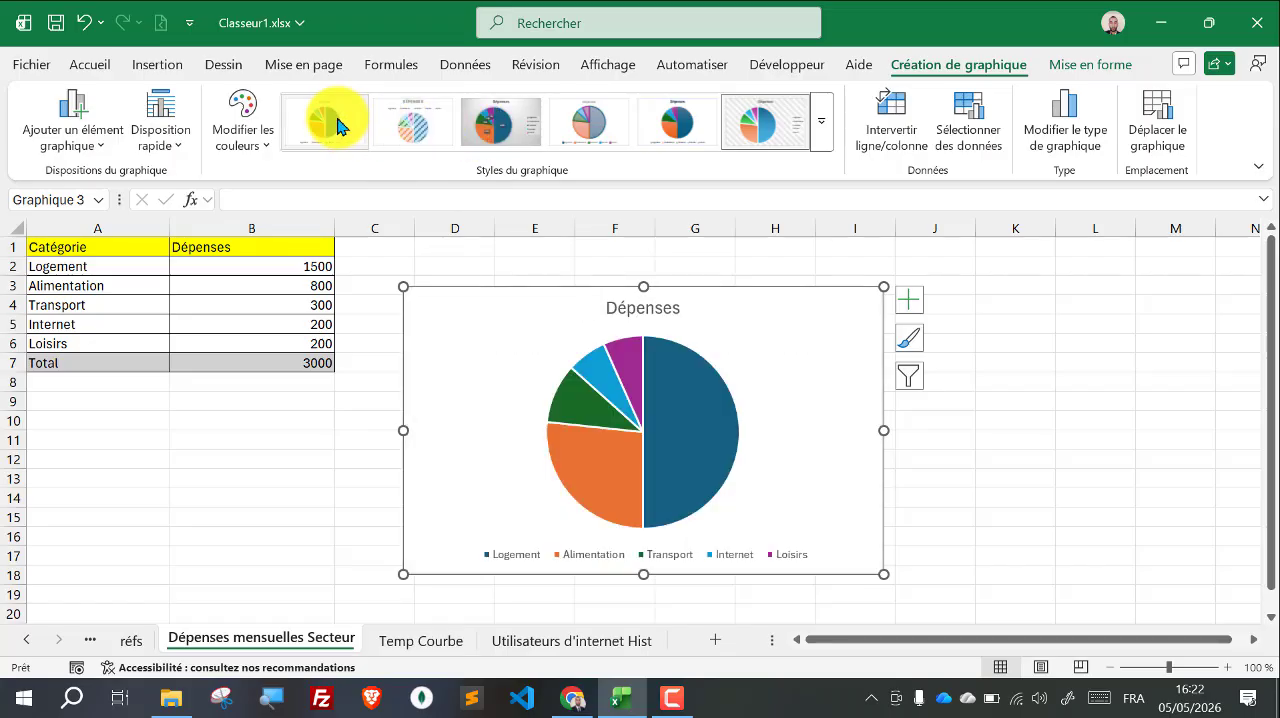
{"action": "left_click", "coordinate": [819, 132]}
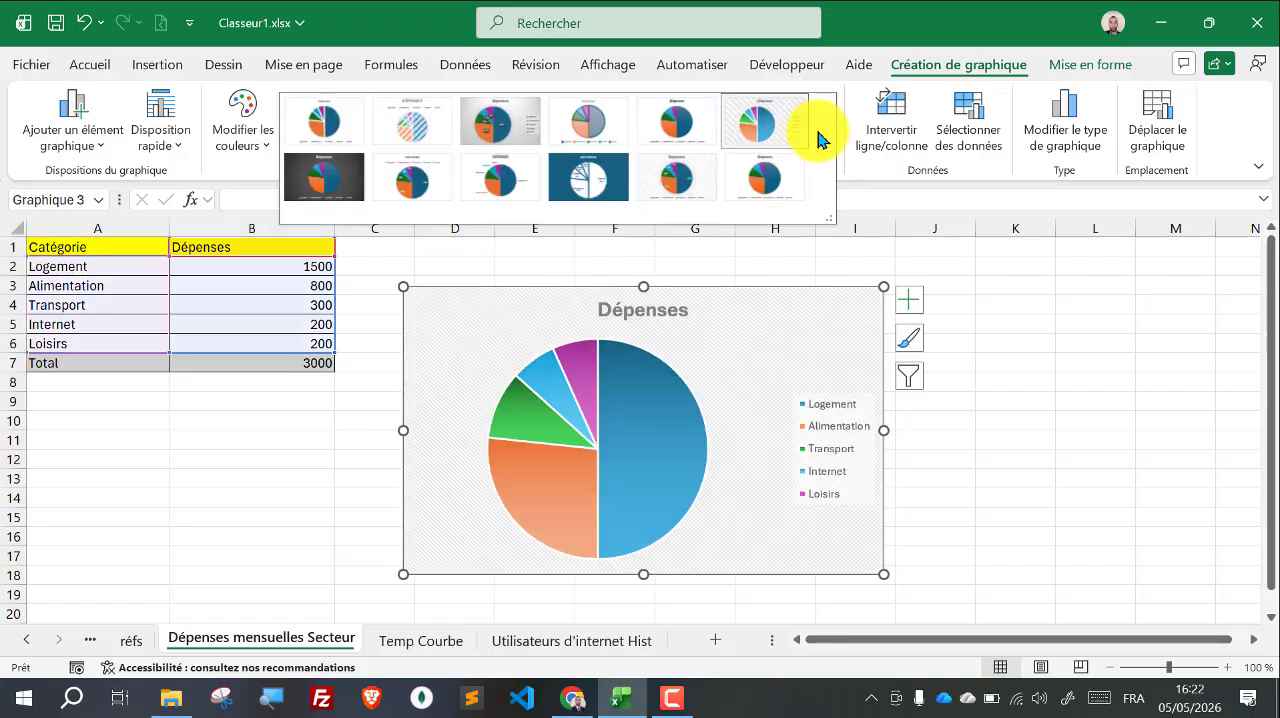
{"action": "left_click", "coordinate": [687, 173]}
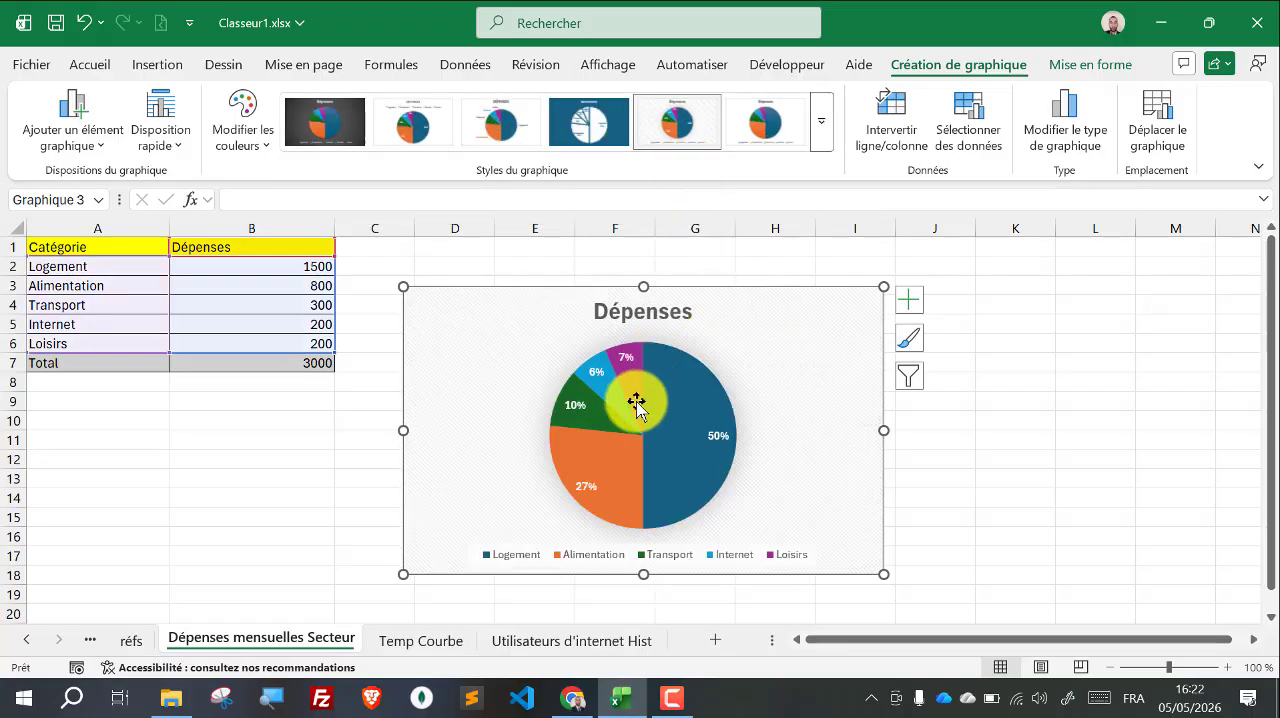
{"action": "mouse_move", "coordinate": [690, 372]}
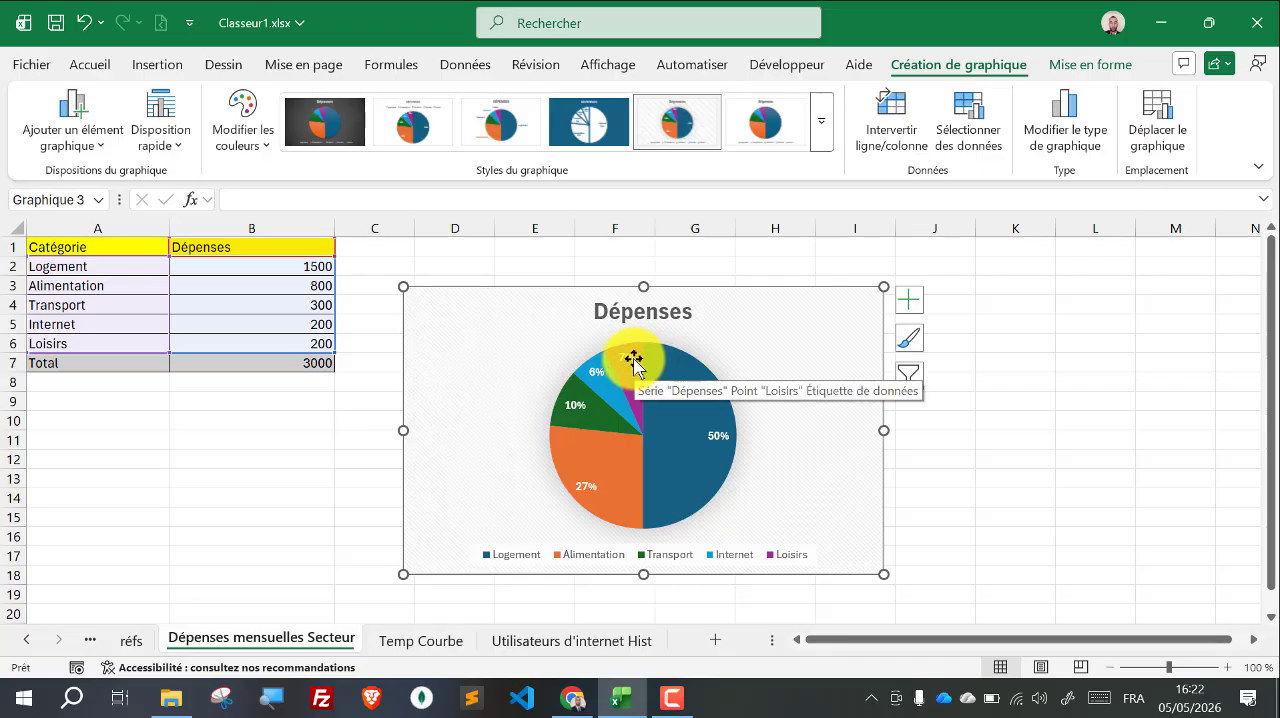
{"action": "mouse_move", "coordinate": [629, 382]}
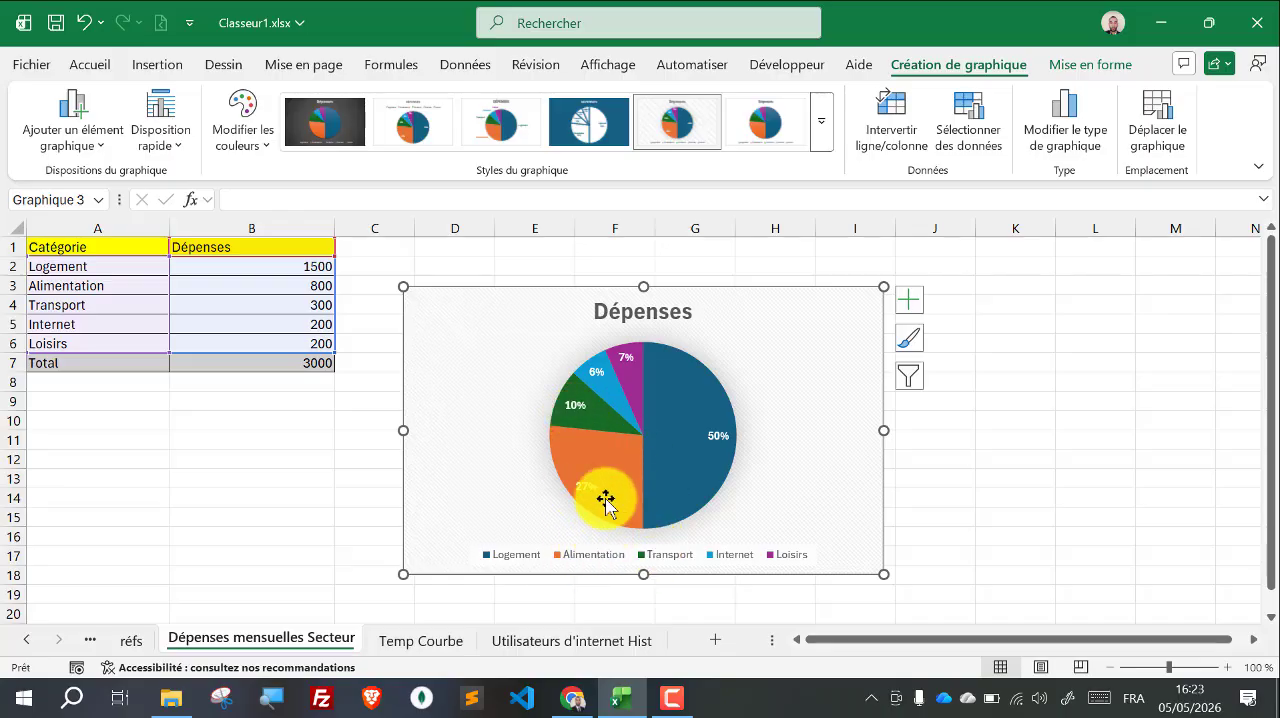
{"action": "mouse_move", "coordinate": [608, 484]}
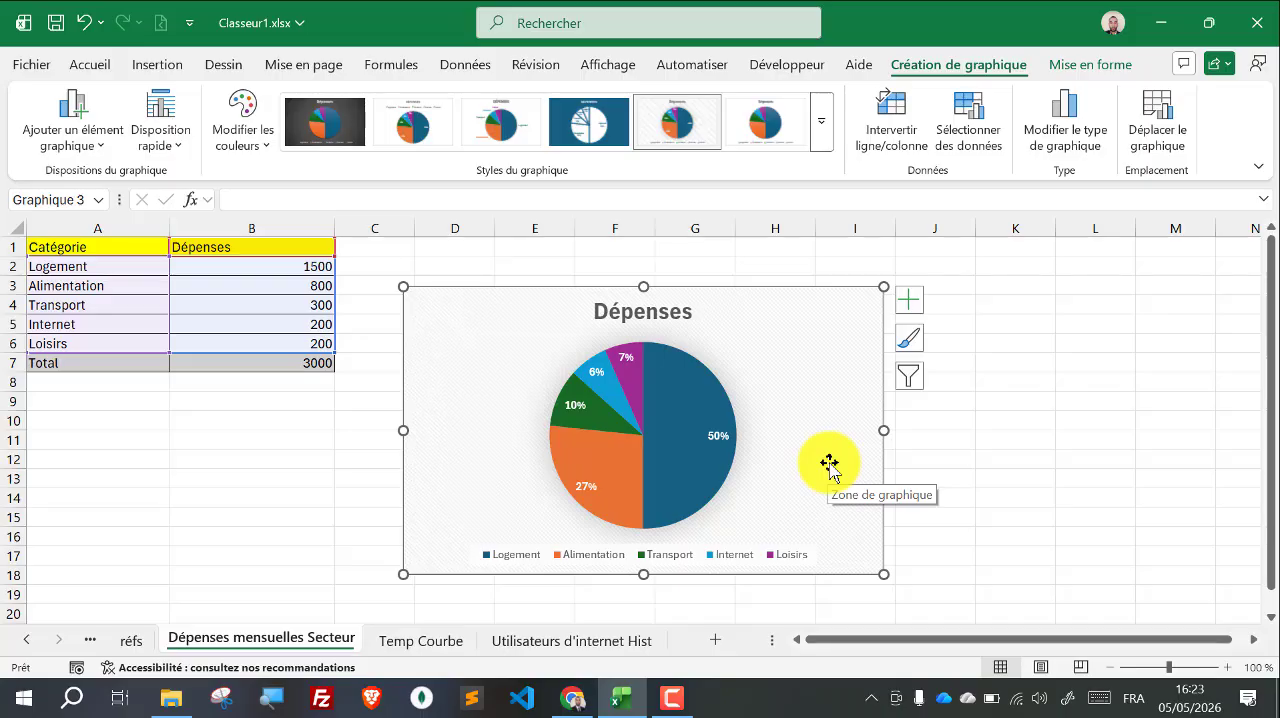
{"action": "left_click", "coordinate": [983, 459]}
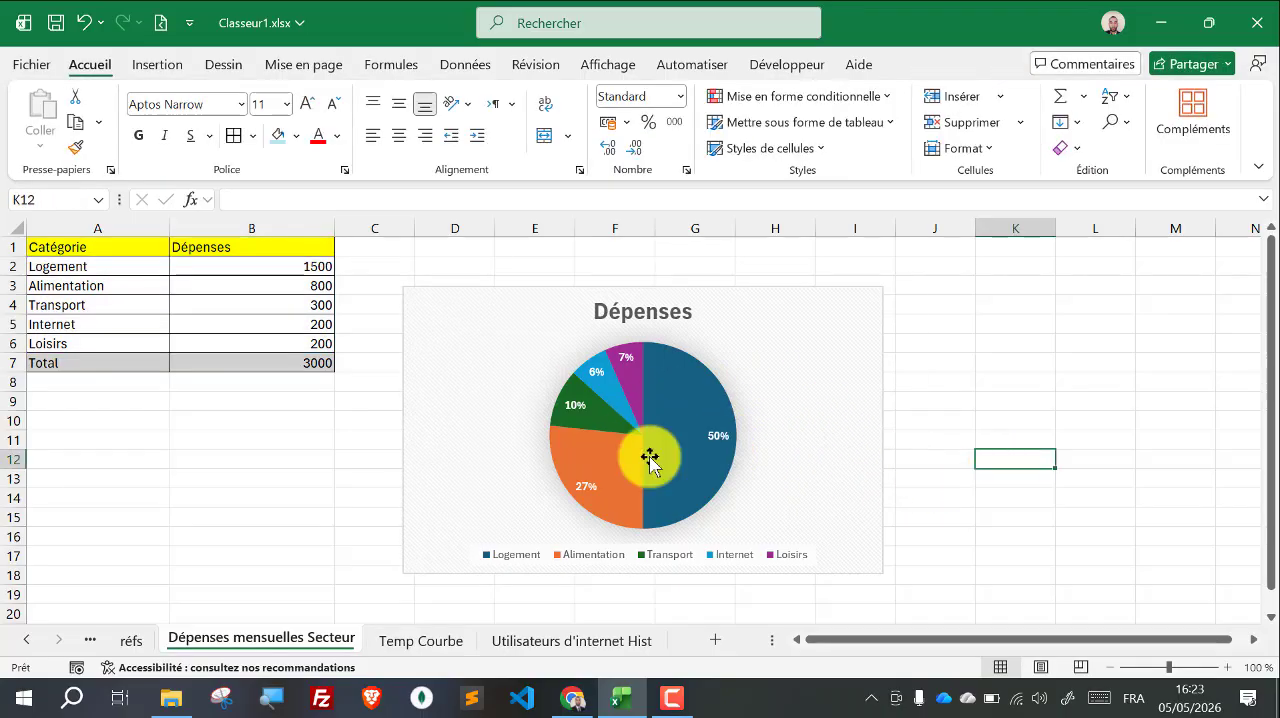
Step: Delete the existing temperature line chart from the Temp Courbe sheet
{"action": "left_click", "coordinate": [425, 644]}
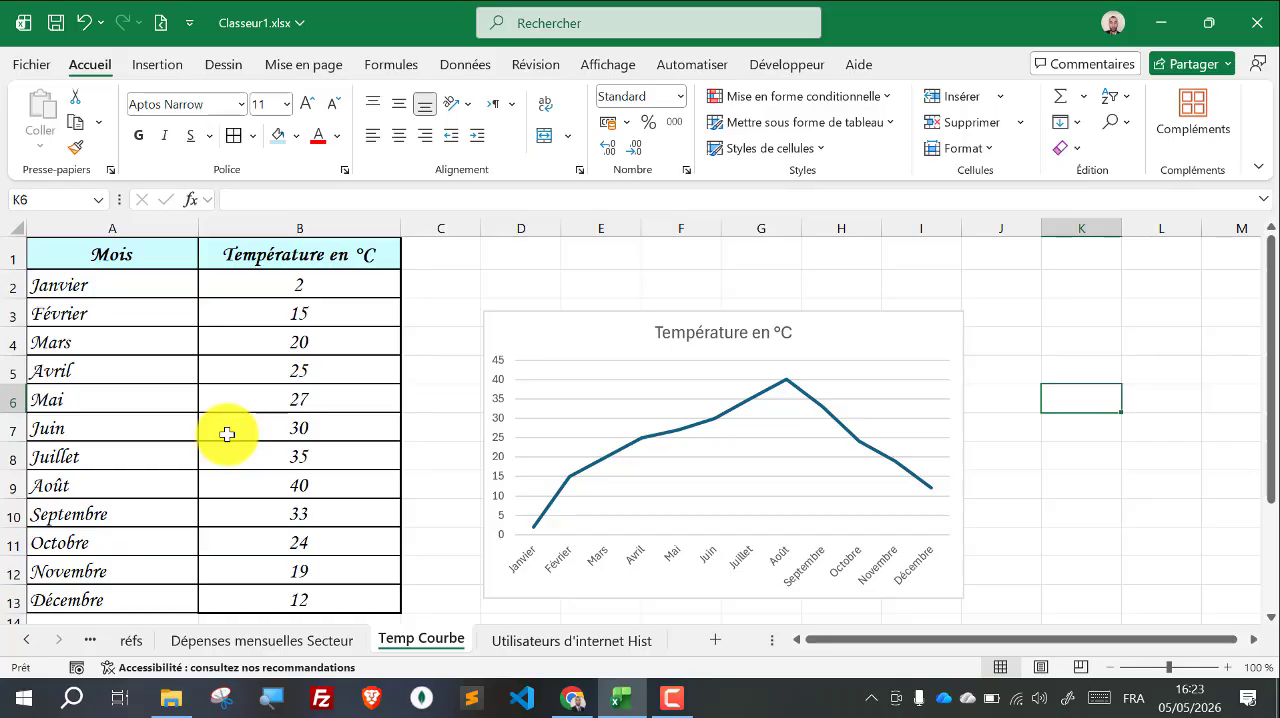
{"action": "left_click", "coordinate": [589, 335]}
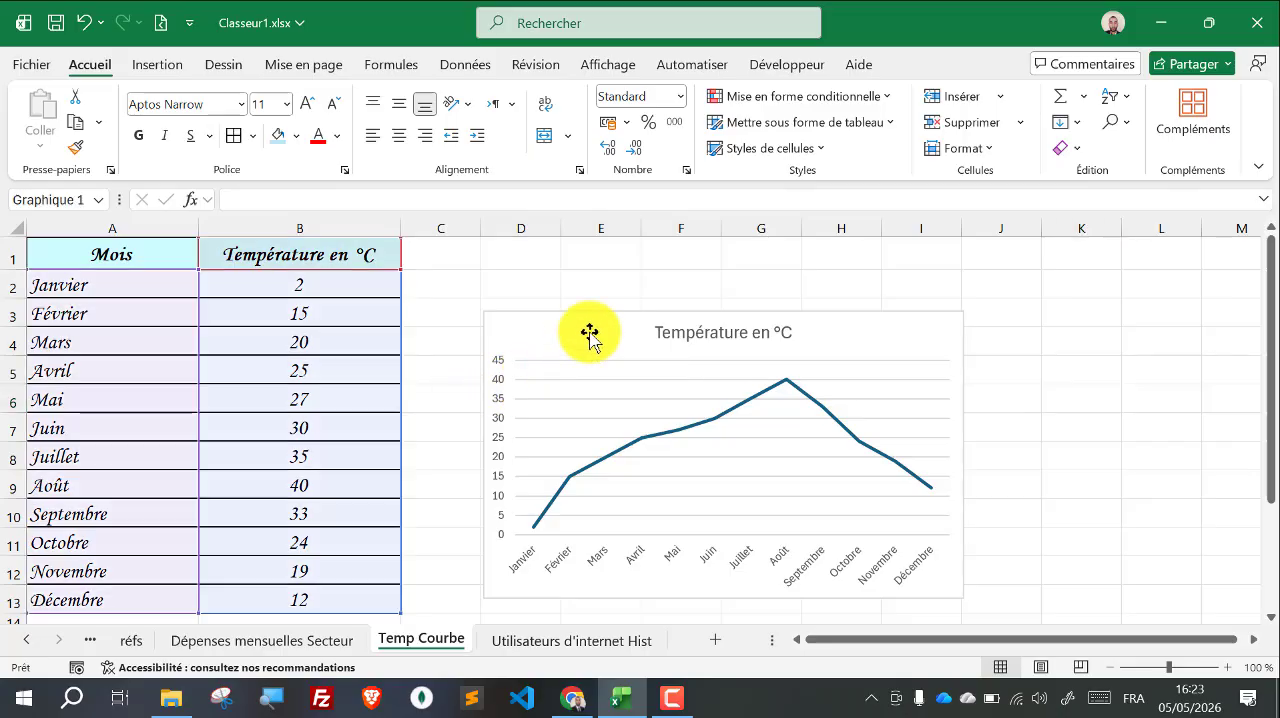
{"action": "key", "text": "Delete"}
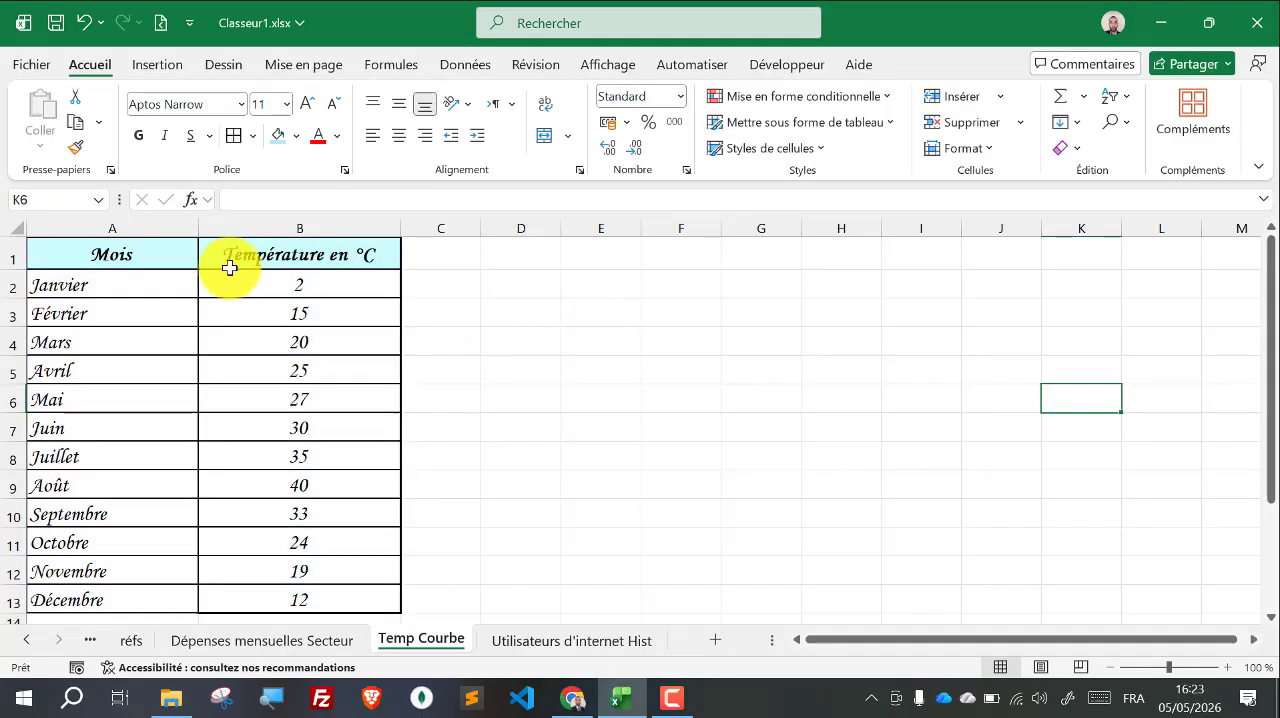
Step: Insert a 2D pie chart from the monthly temperature data in A1:B13
{"action": "left_click_drag", "start_coordinate": [151, 254], "coordinate": [360, 567]}
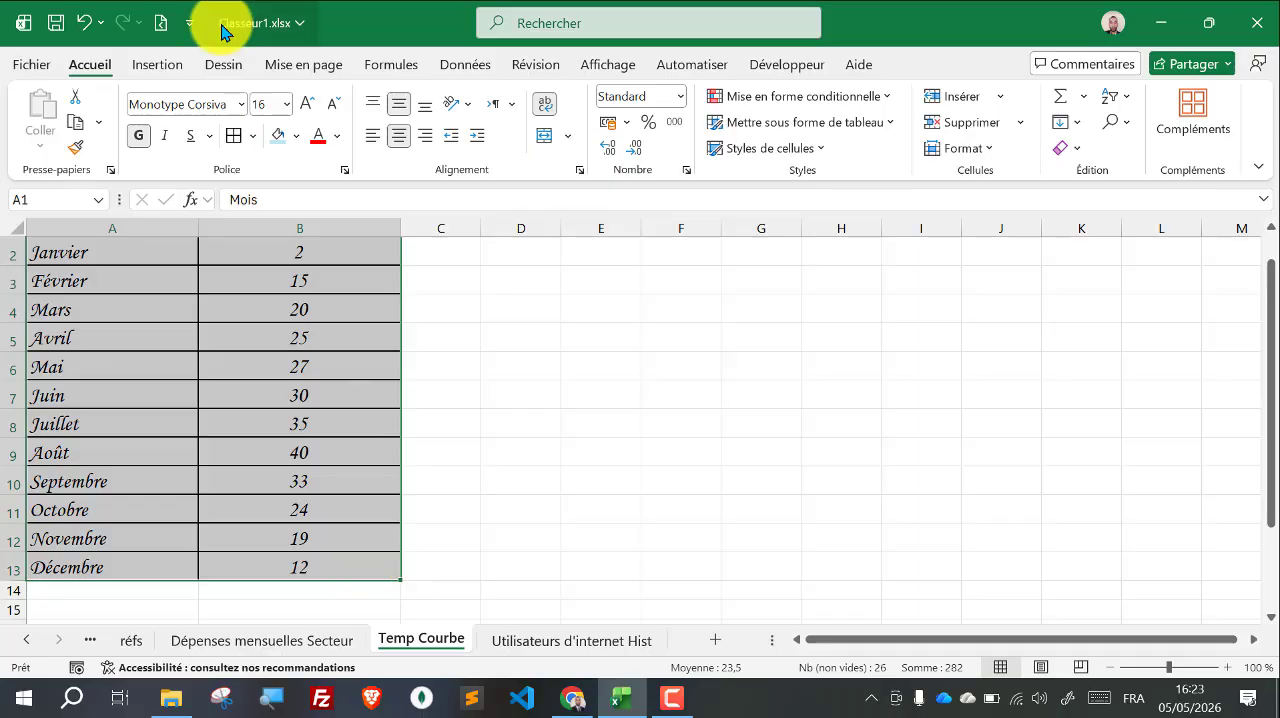
{"action": "left_click", "coordinate": [162, 68]}
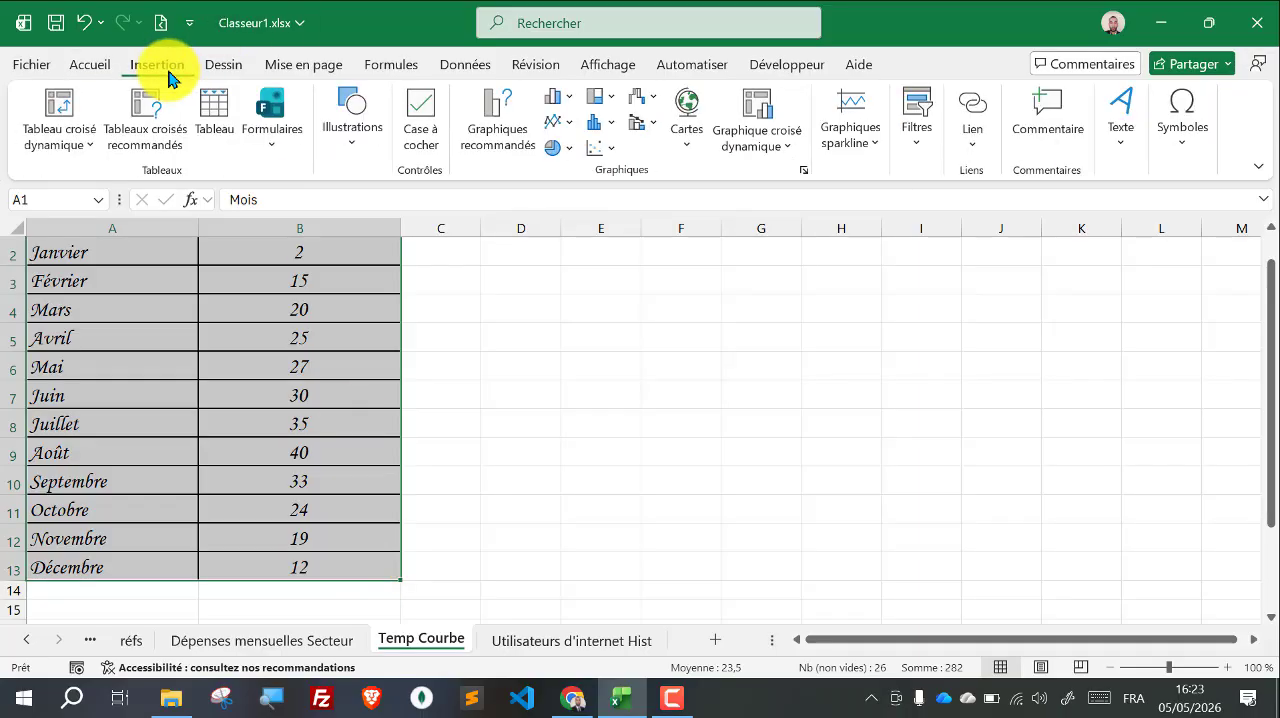
{"action": "left_click", "coordinate": [572, 150]}
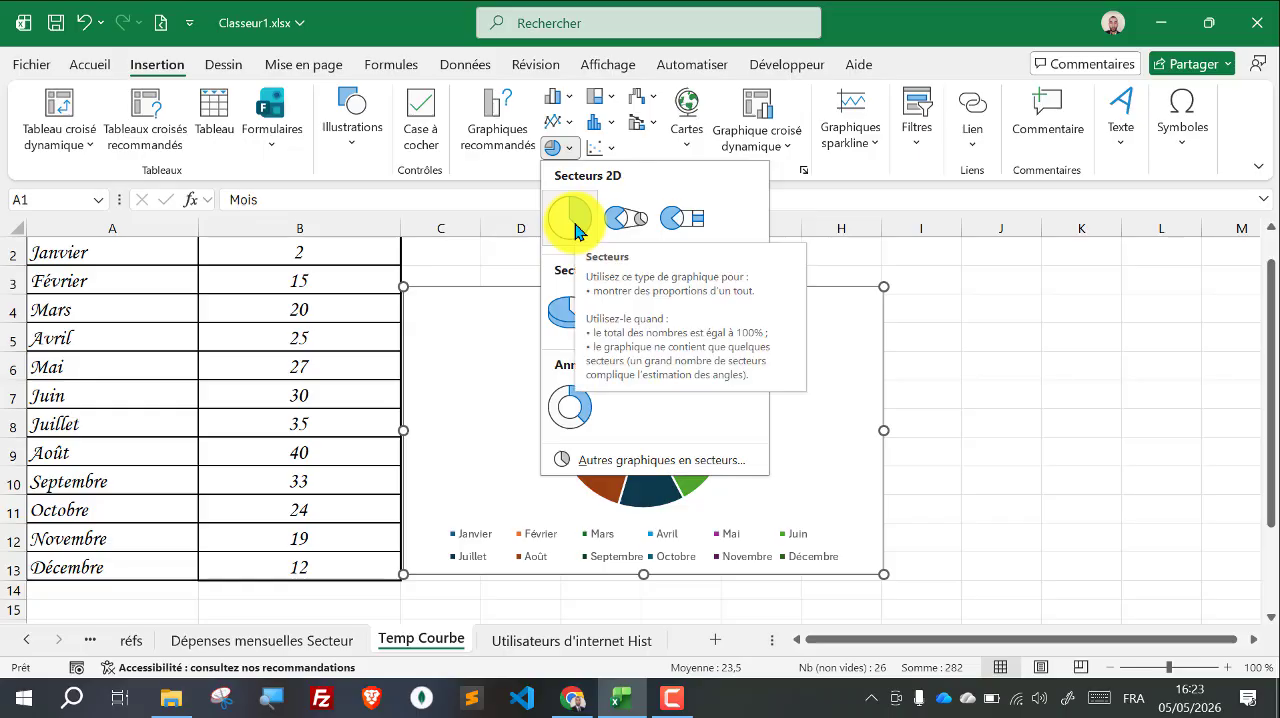
{"action": "left_click", "coordinate": [572, 228]}
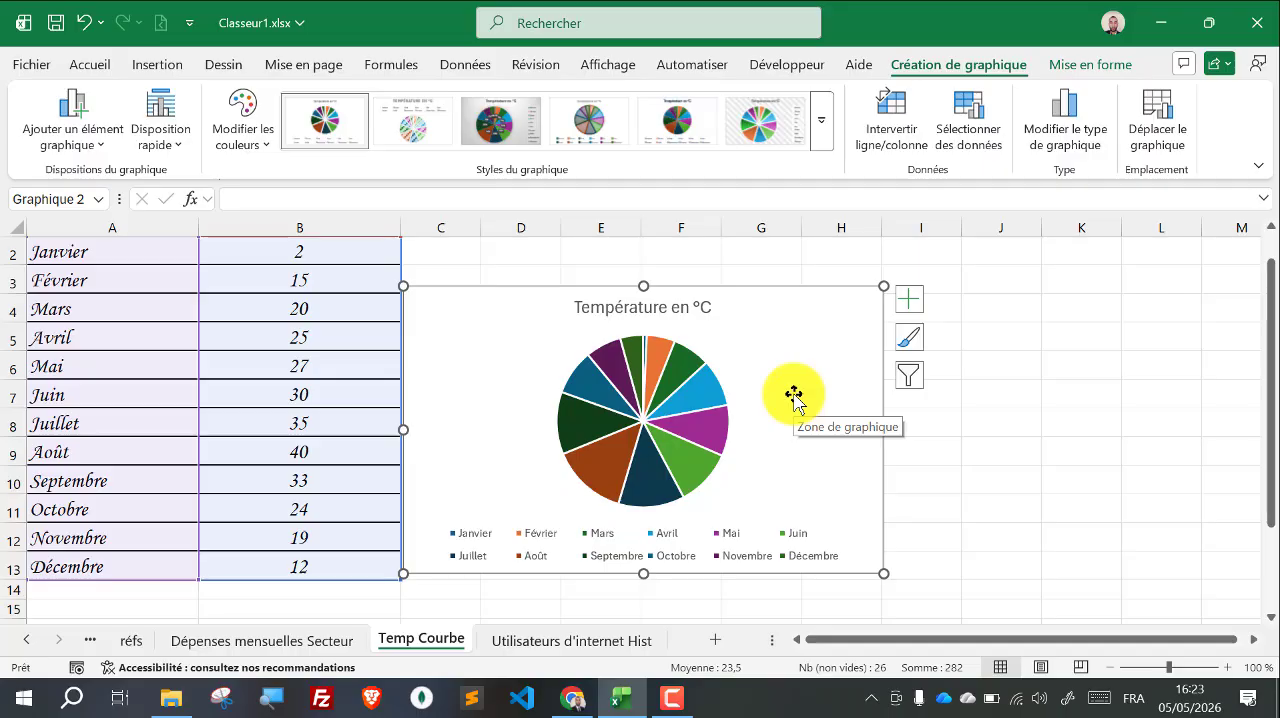
Step: Replace the temperature pie chart with a basic 2D line chart from the same data and move it slightly away from the table
{"action": "key", "text": "Delete"}
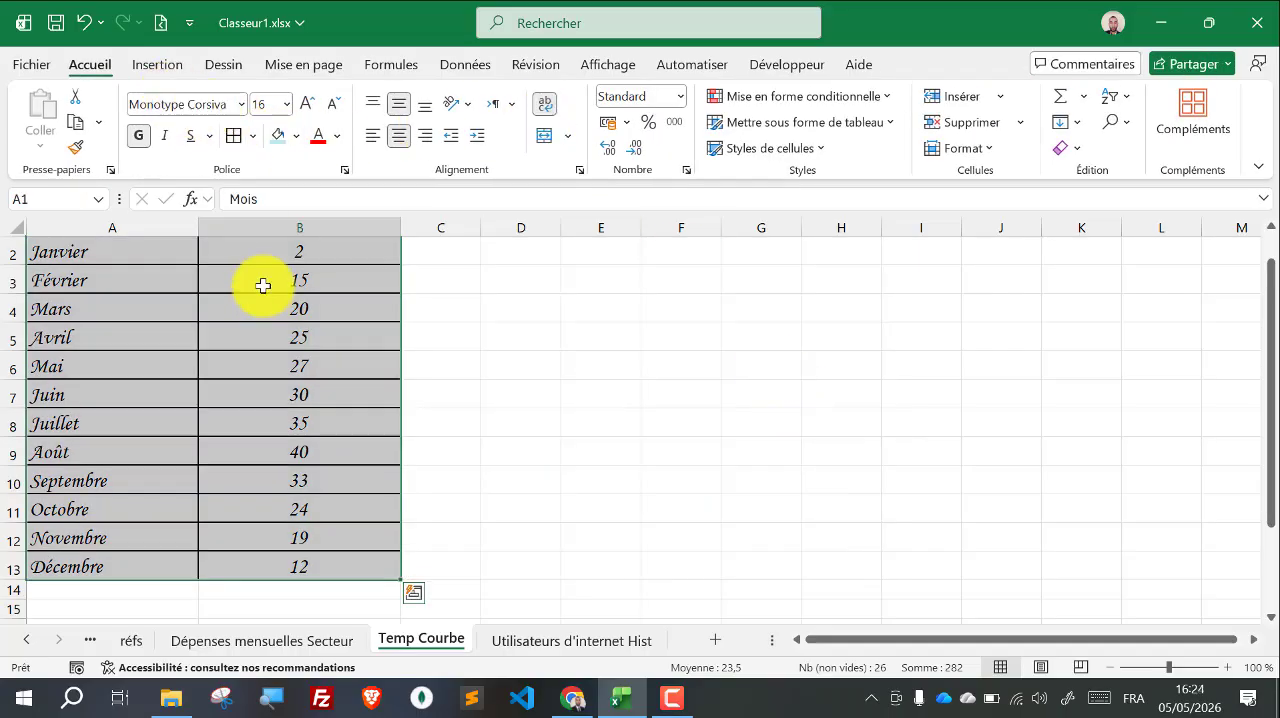
{"action": "left_click", "coordinate": [160, 64]}
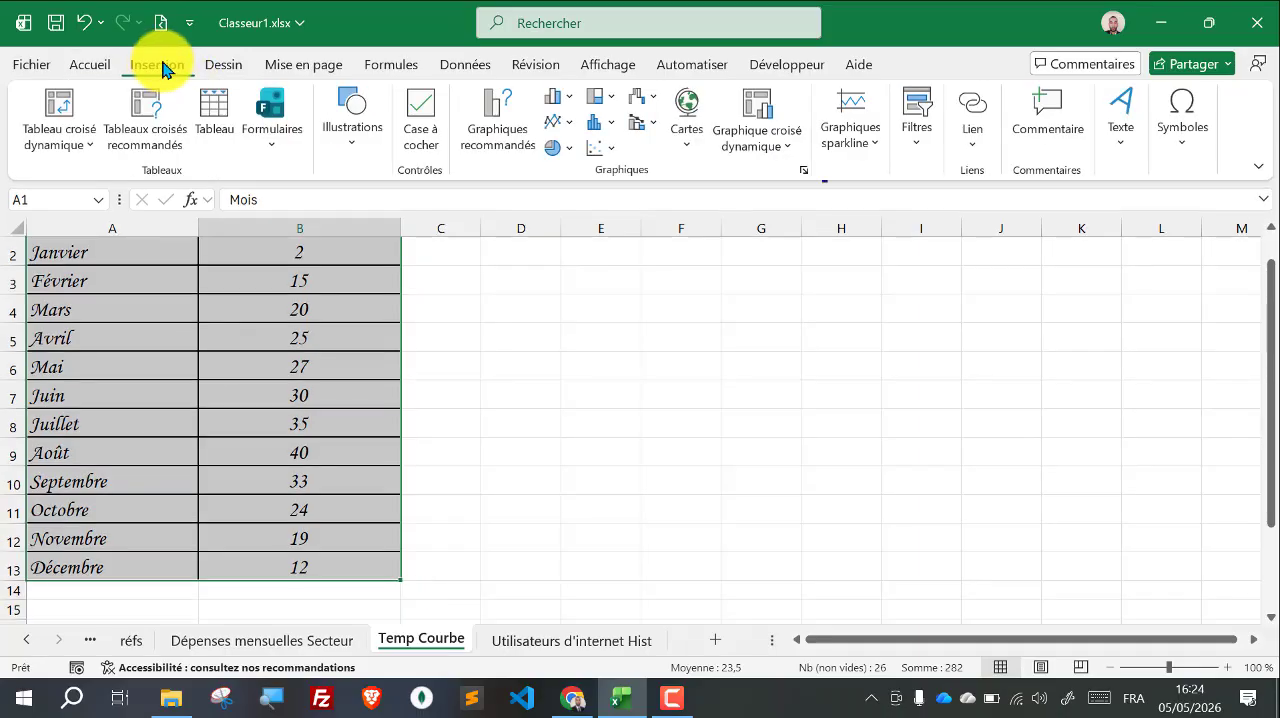
{"action": "left_click", "coordinate": [568, 125]}
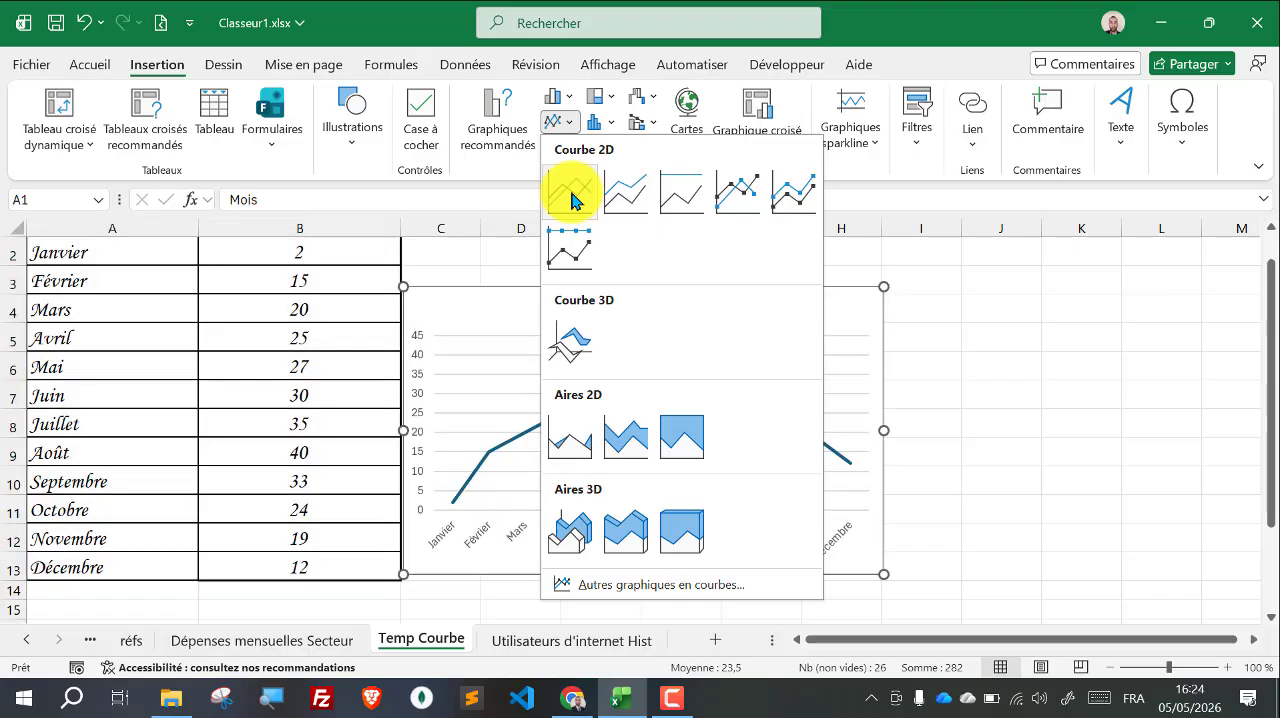
{"action": "left_click", "coordinate": [565, 182]}
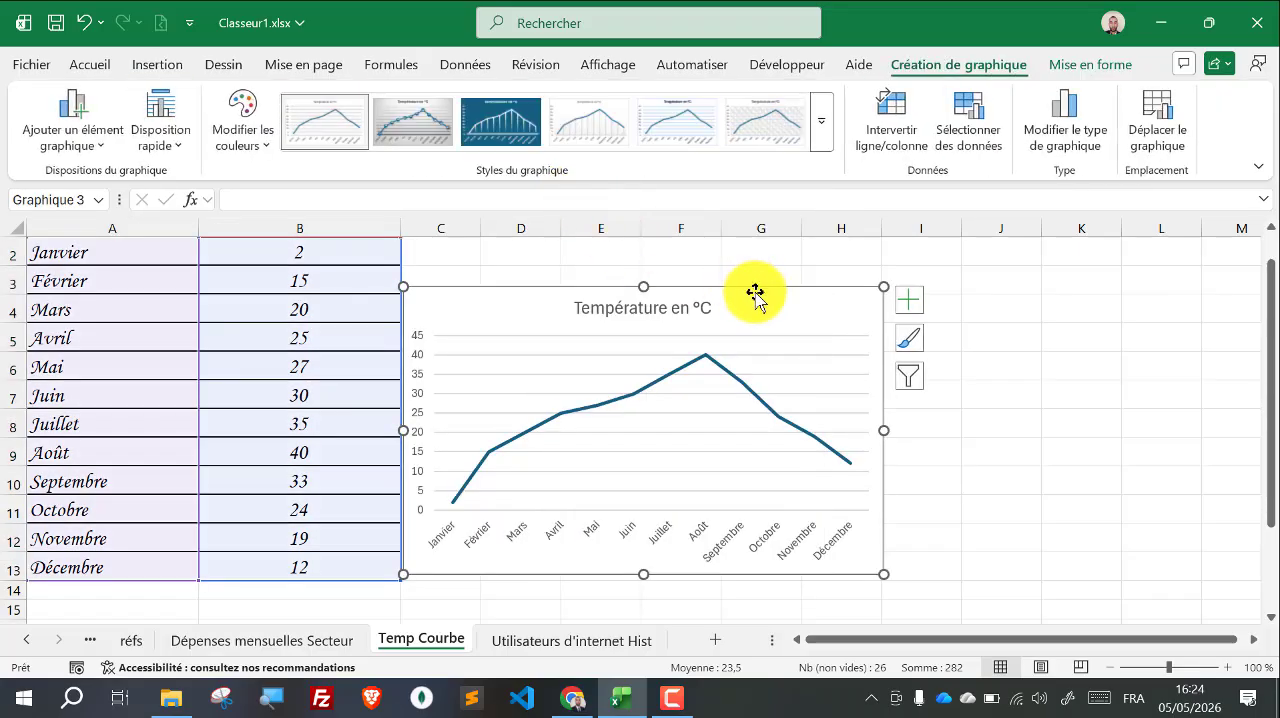
{"action": "left_click_drag", "start_coordinate": [758, 292], "coordinate": [809, 292]}
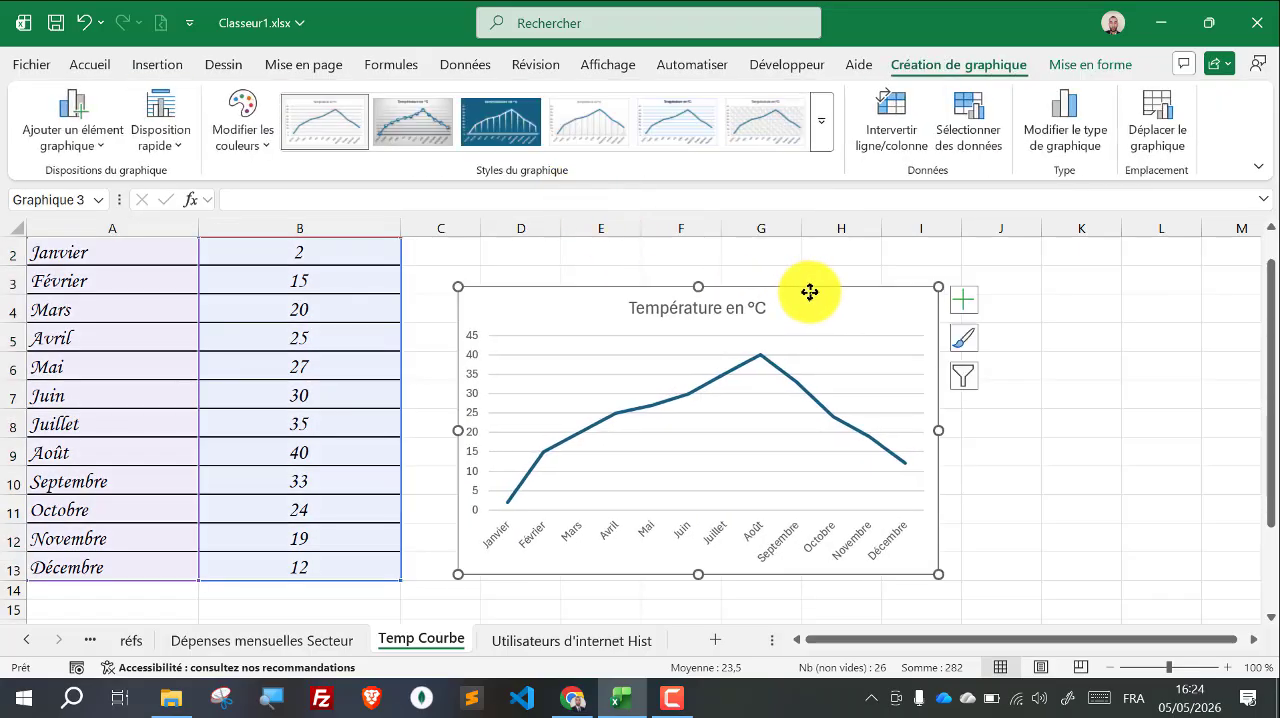
{"action": "left_click", "coordinate": [1047, 491]}
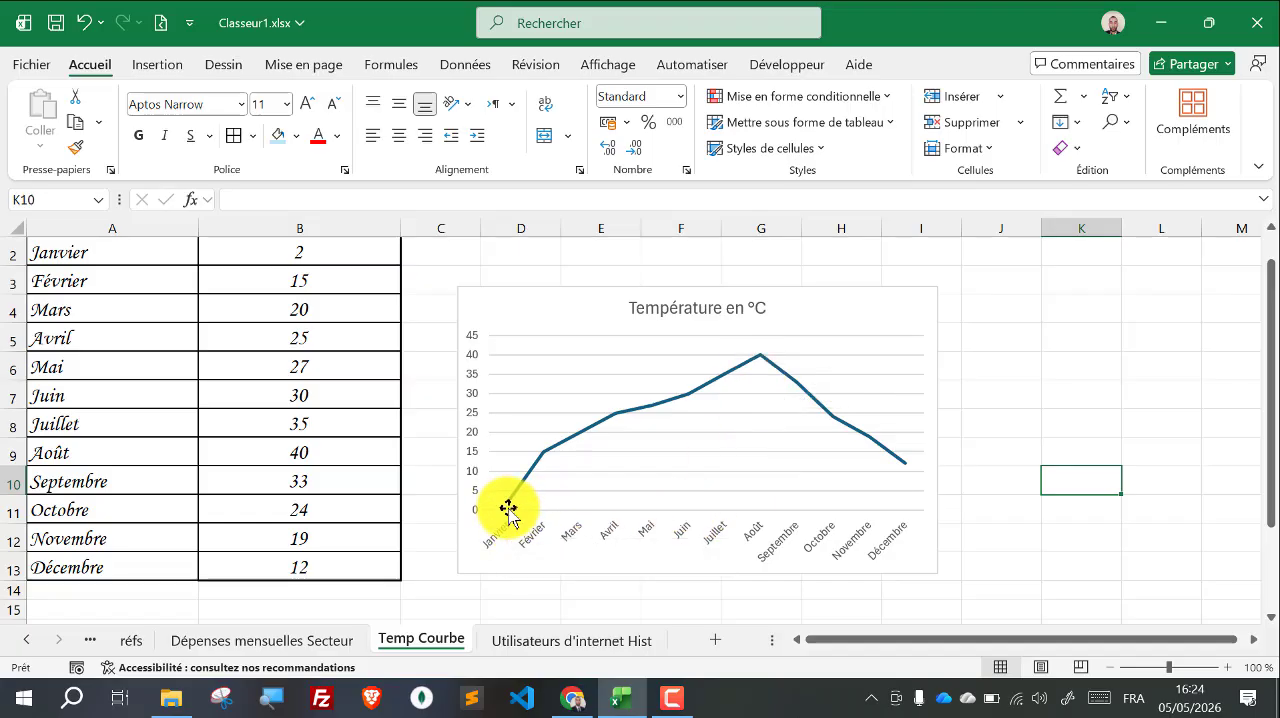
Step: Apply chart Style 2 to the temperature line chart
{"action": "mouse_move", "coordinate": [508, 513]}
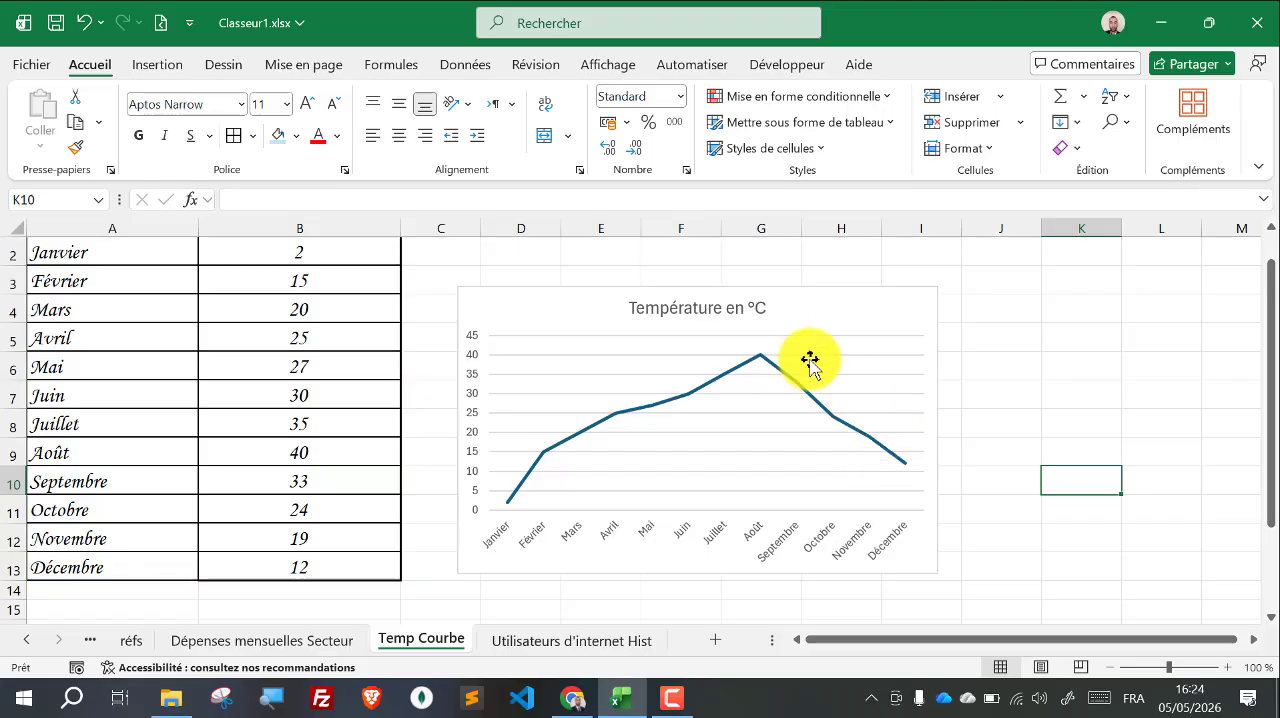
{"action": "left_click", "coordinate": [743, 306]}
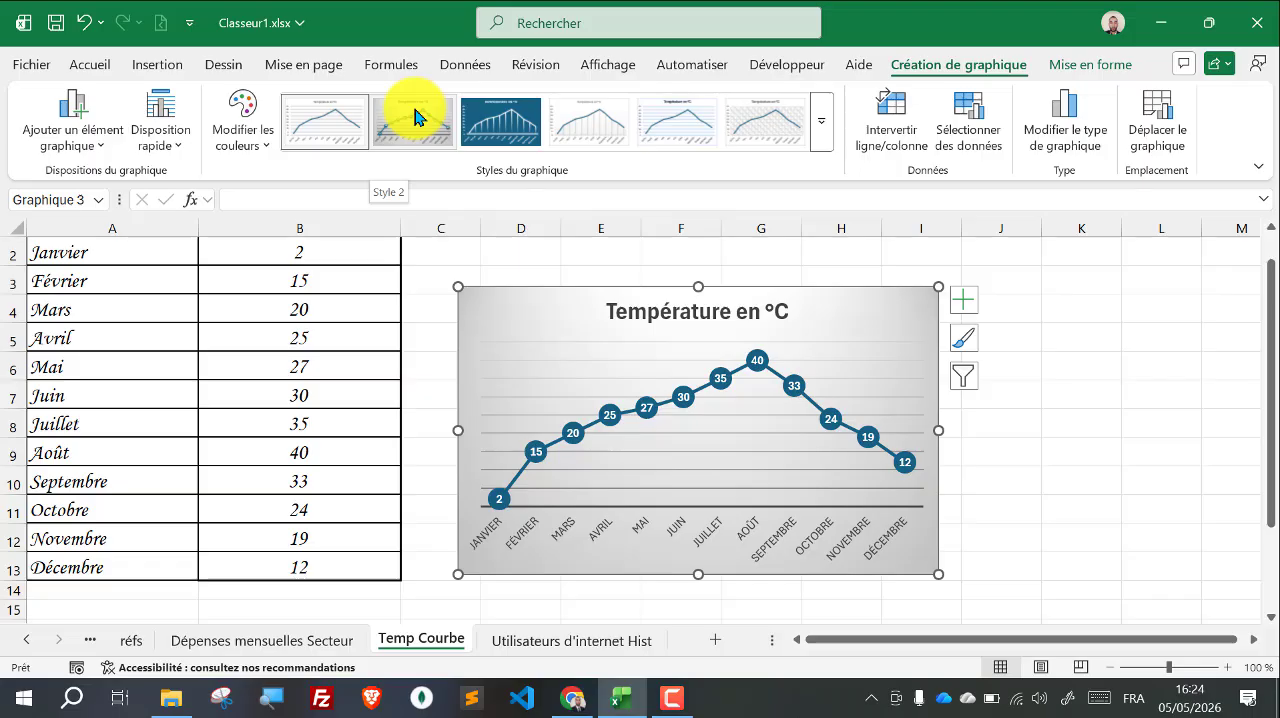
{"action": "left_click", "coordinate": [415, 117]}
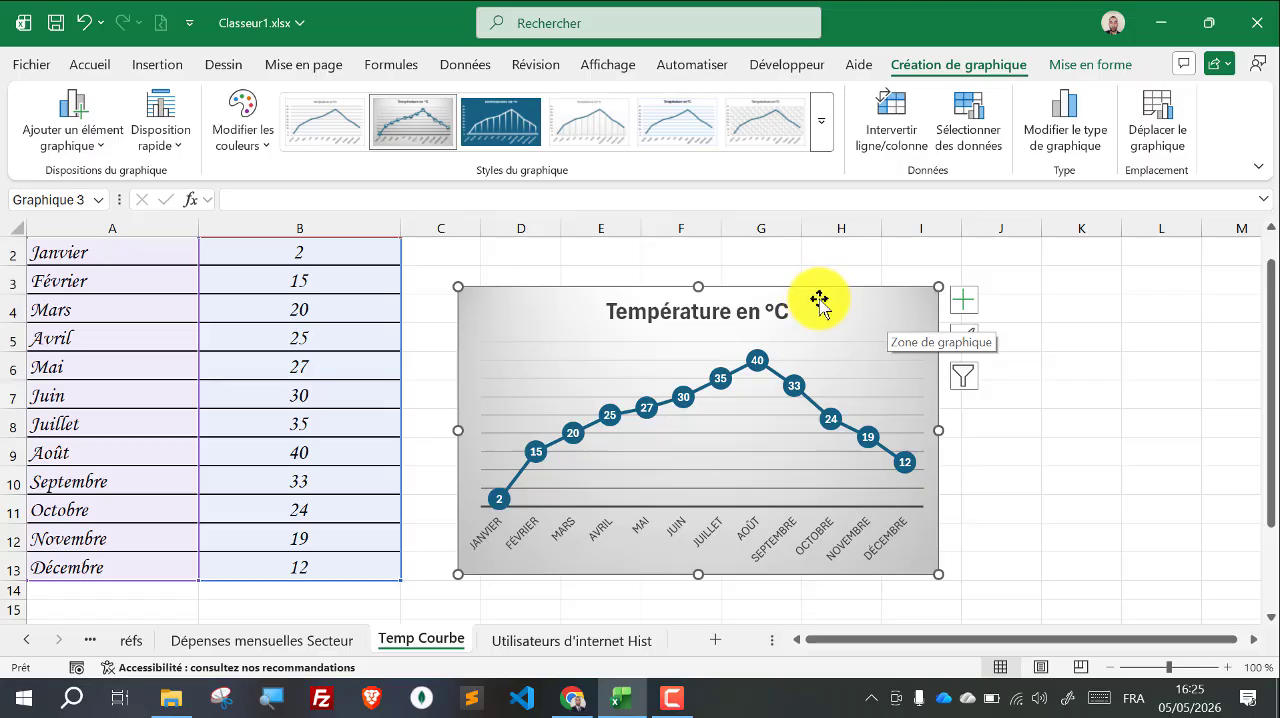
Step: Try changing the temperature line chart to a clustered column chart, and undo the change
{"action": "left_click", "coordinate": [1068, 141]}
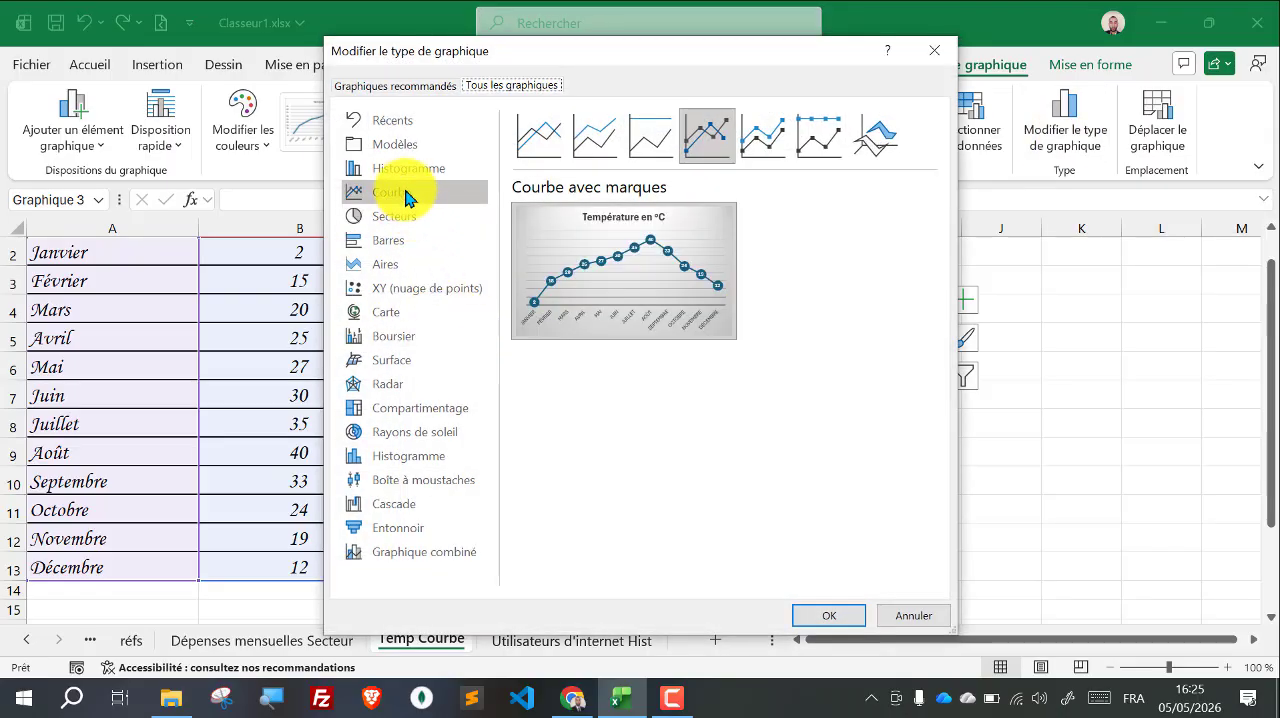
{"action": "left_click", "coordinate": [396, 176]}
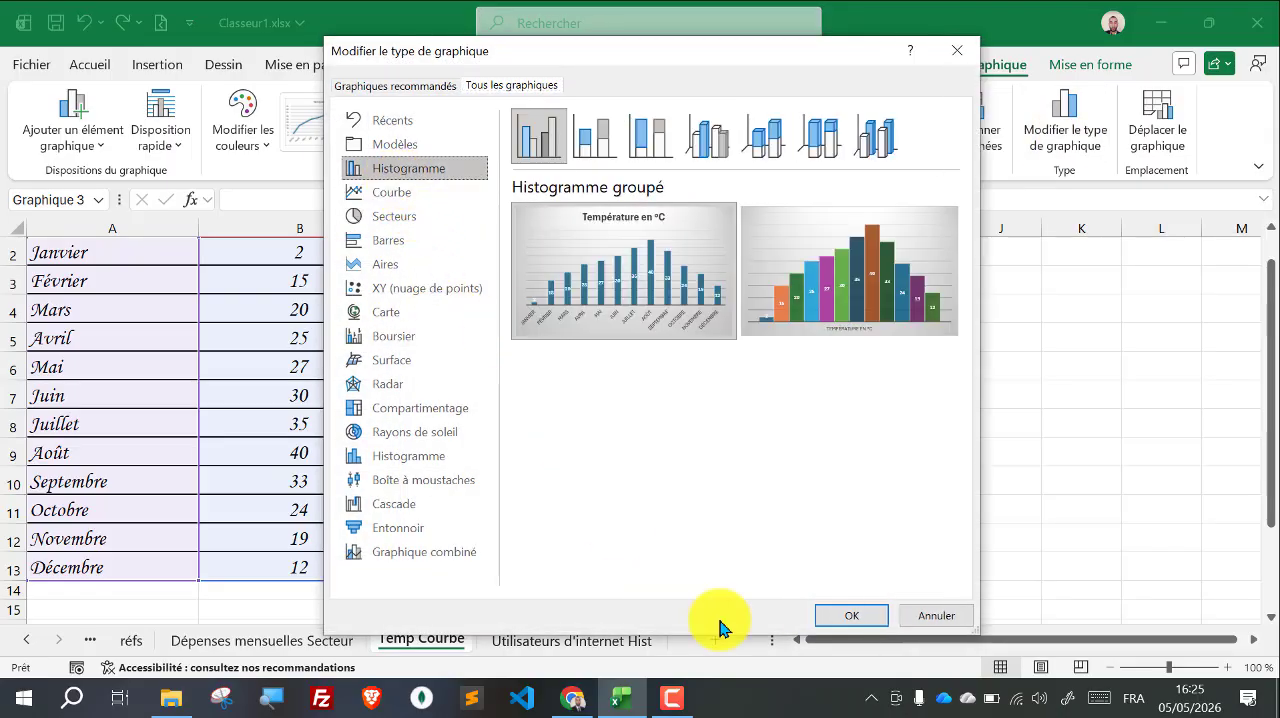
{"action": "left_click", "coordinate": [865, 620]}
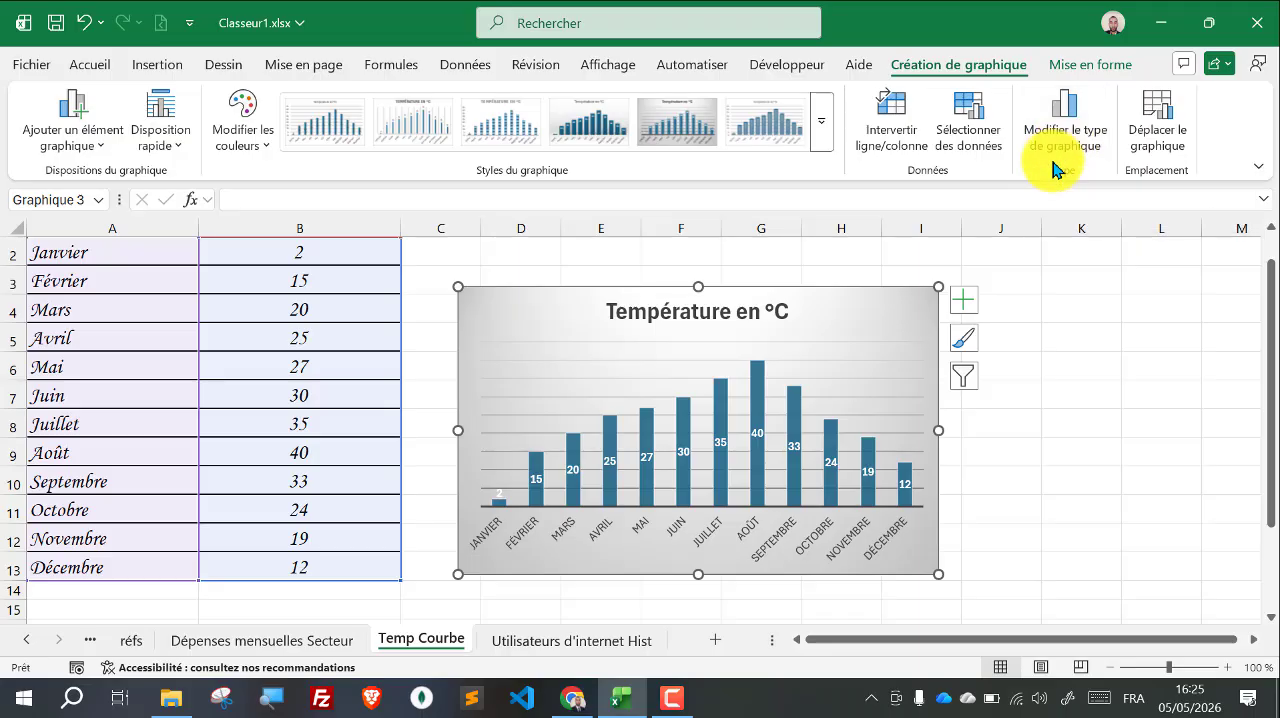
{"action": "key", "text": "ctrl+z"}
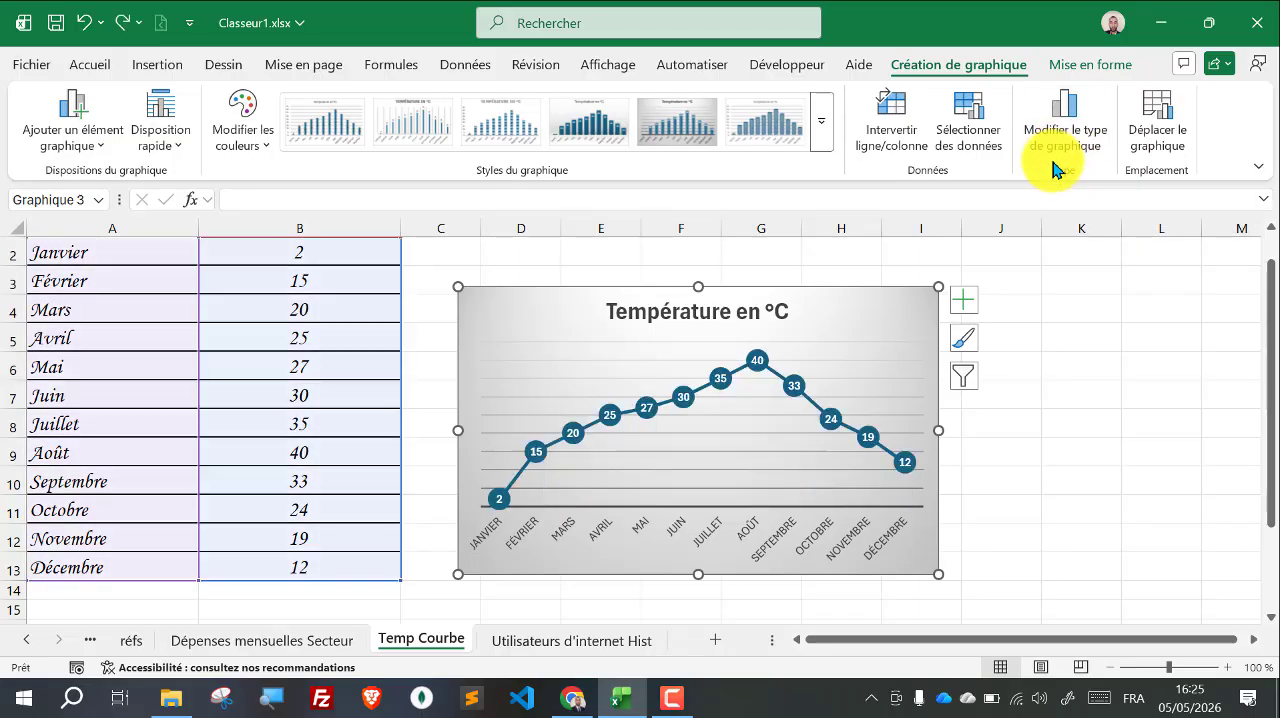
Step: Recolour the temperature line chart green with the fourth palette of the colourful group
{"action": "left_click", "coordinate": [240, 121]}
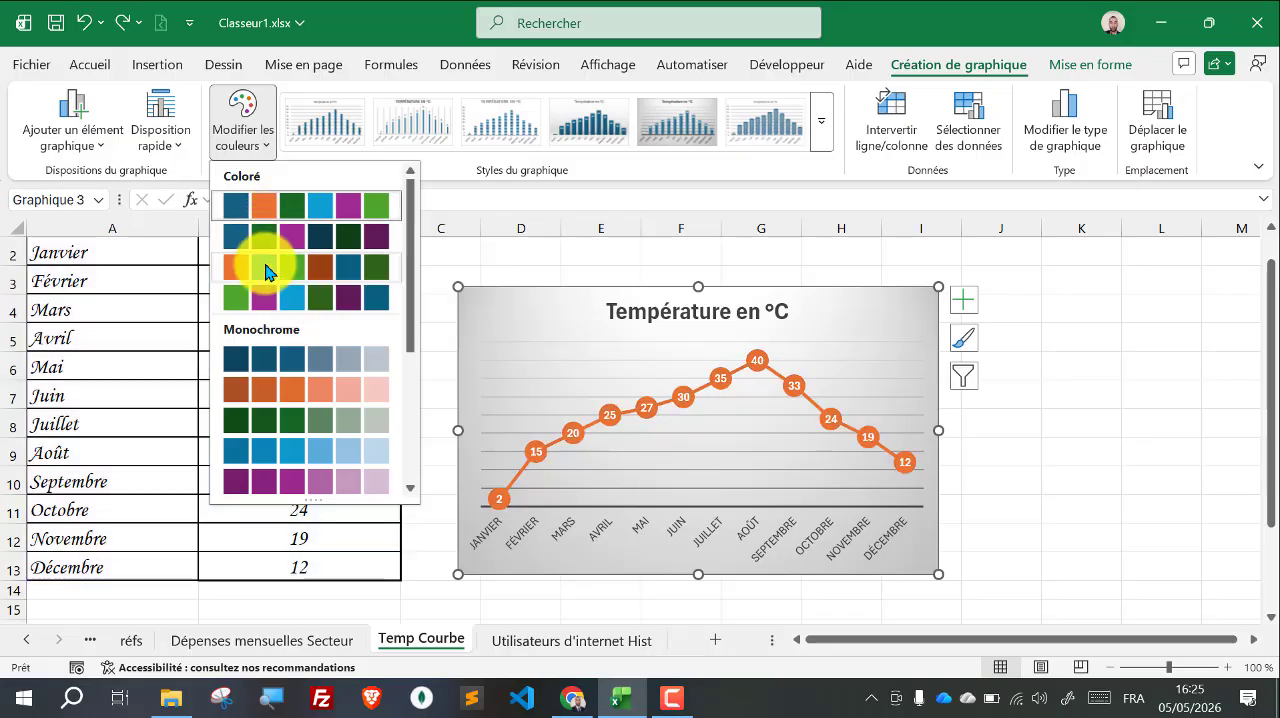
{"action": "left_click", "coordinate": [263, 310]}
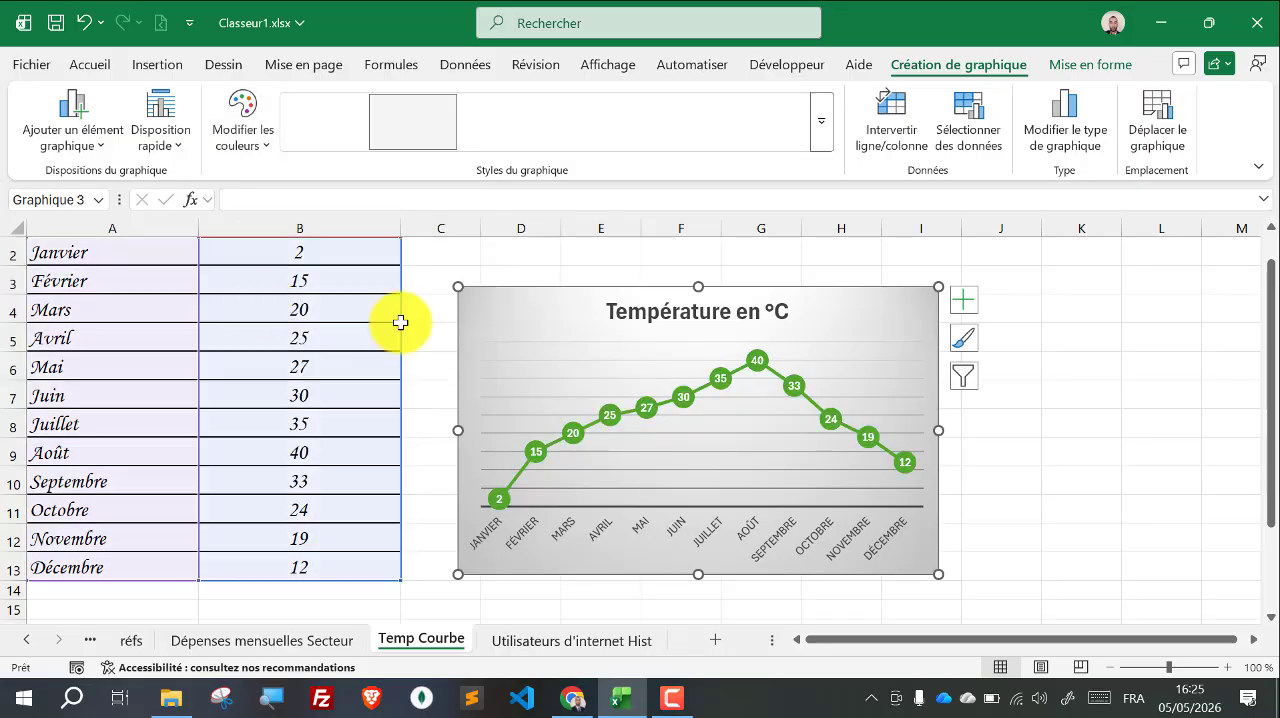
{"action": "left_click", "coordinate": [1035, 484]}
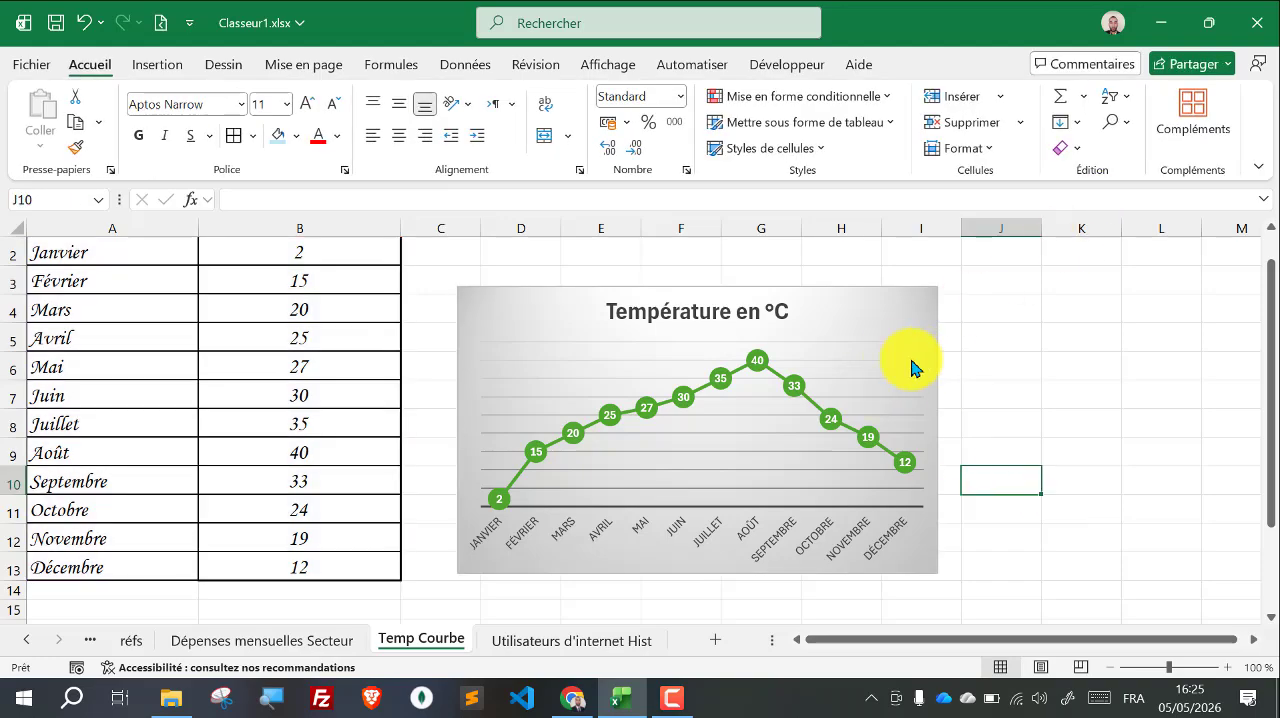
{"action": "left_click", "coordinate": [896, 303]}
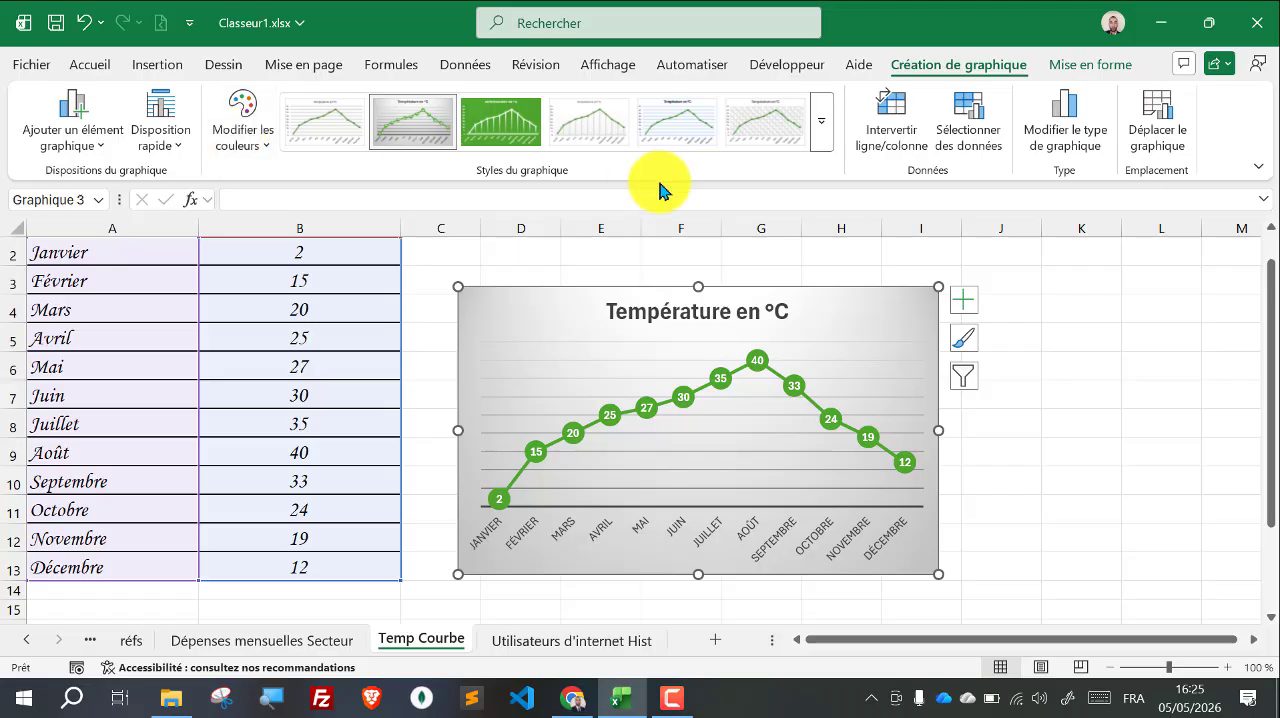
{"action": "left_click", "coordinate": [162, 110]}
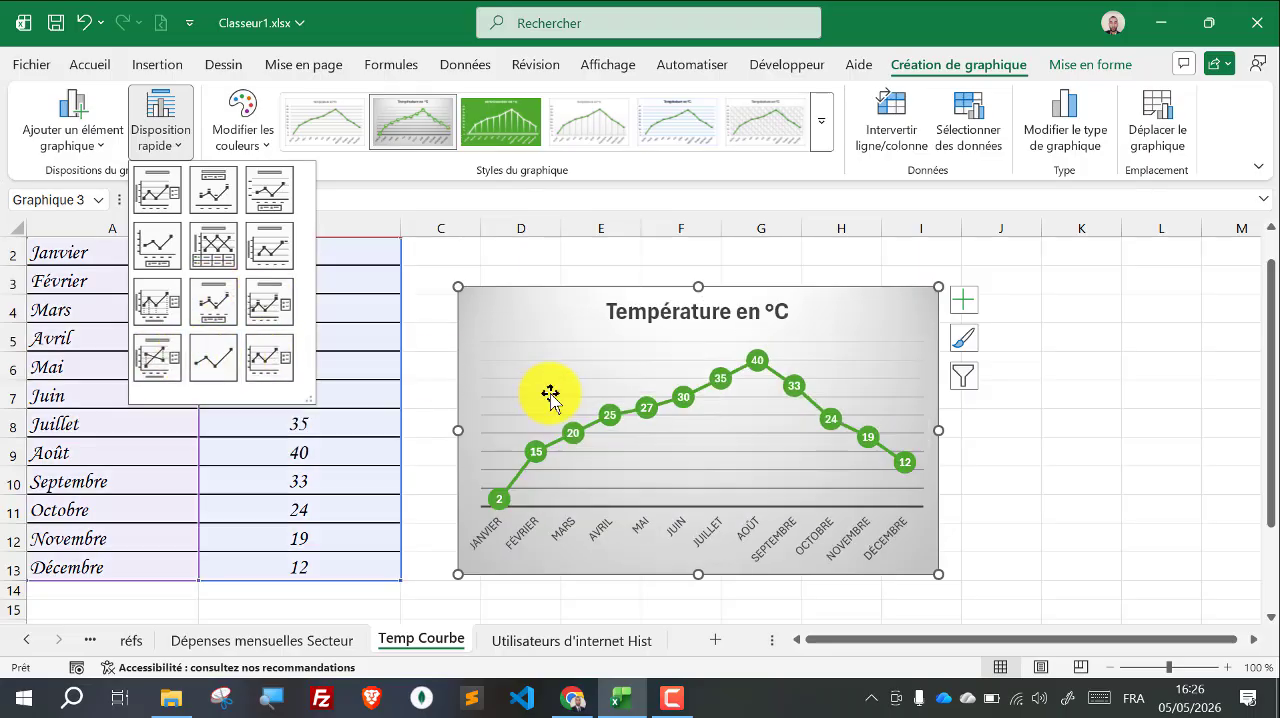
{"action": "left_click", "coordinate": [1151, 434]}
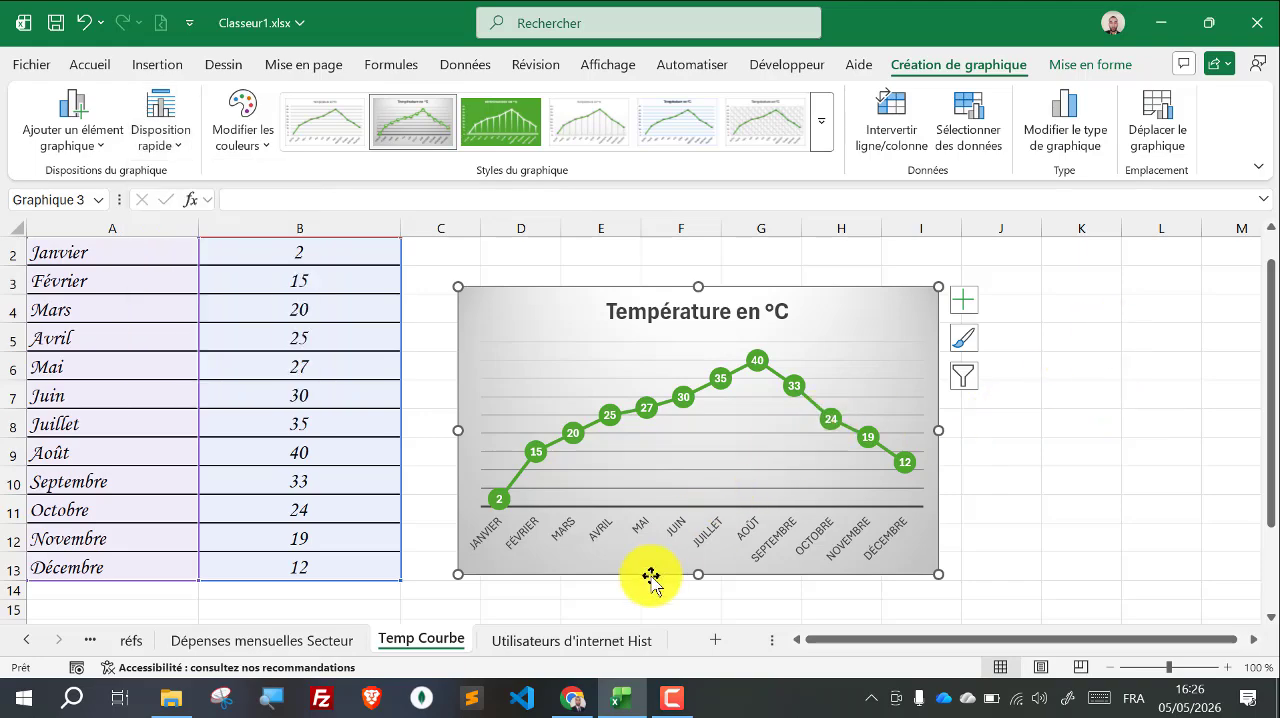
Step: Delete the existing combo chart from the Utilisateurs d'internet Hist sheet
{"action": "left_click", "coordinate": [527, 641]}
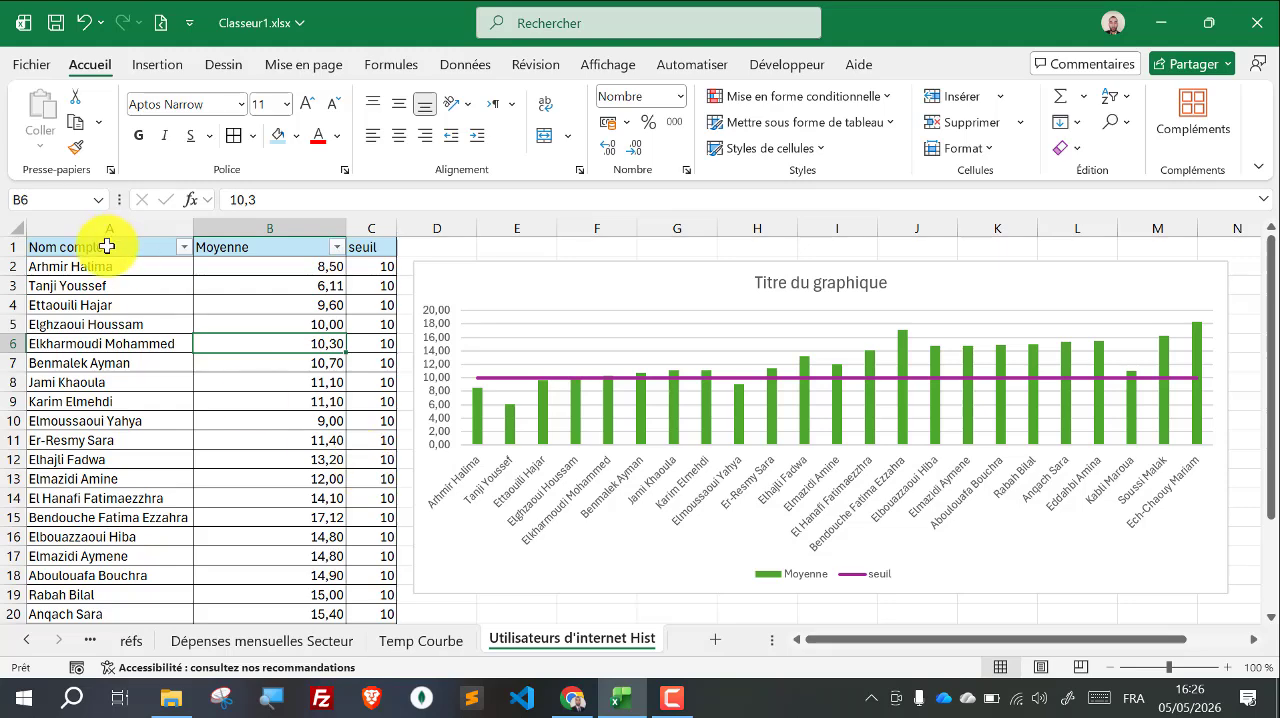
{"action": "left_click", "coordinate": [591, 284]}
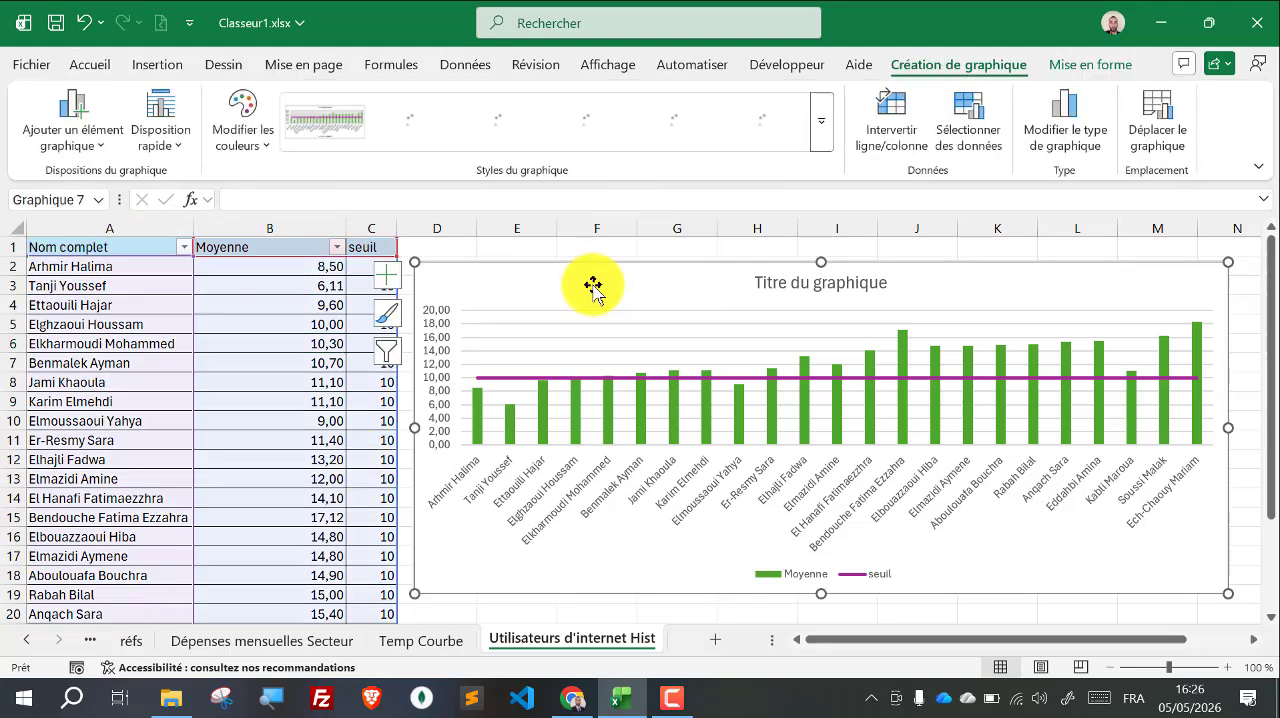
{"action": "key", "text": "Delete"}
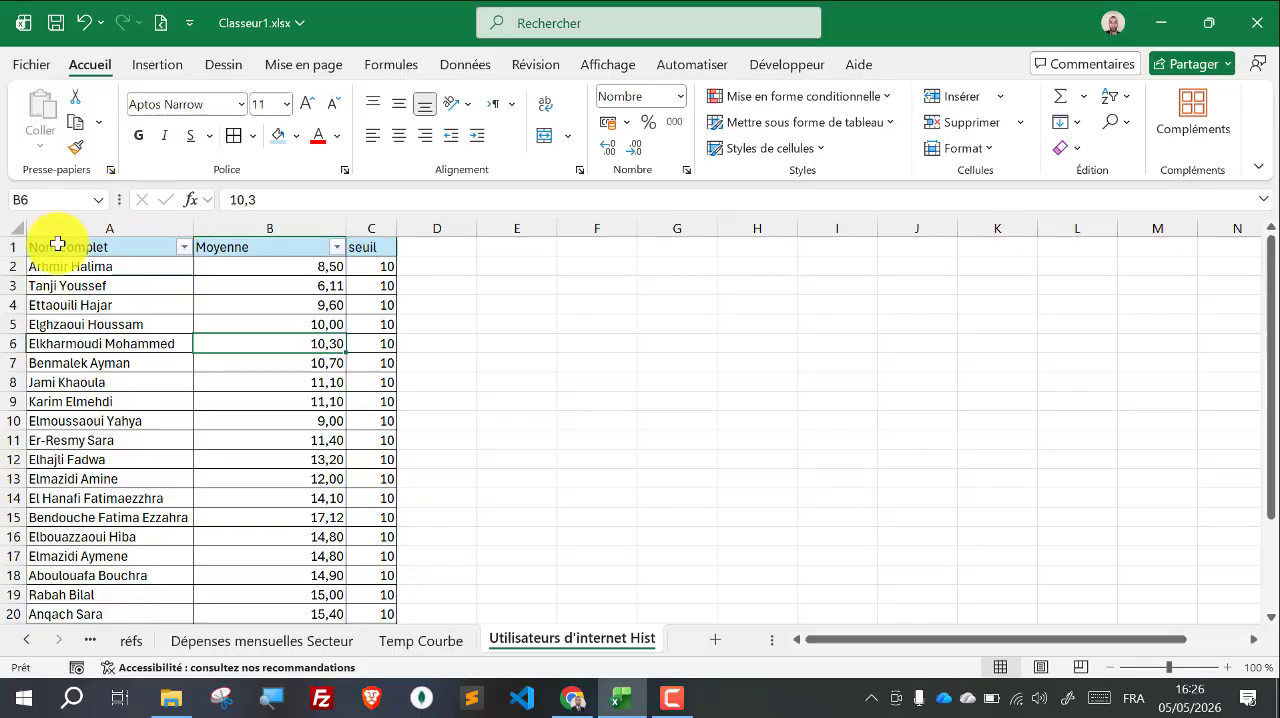
Step: Insert a 2D clustered column chart from the names and averages in A1:B24 and widen it to the end of column M
{"action": "left_click_drag", "start_coordinate": [58, 246], "coordinate": [289, 591]}
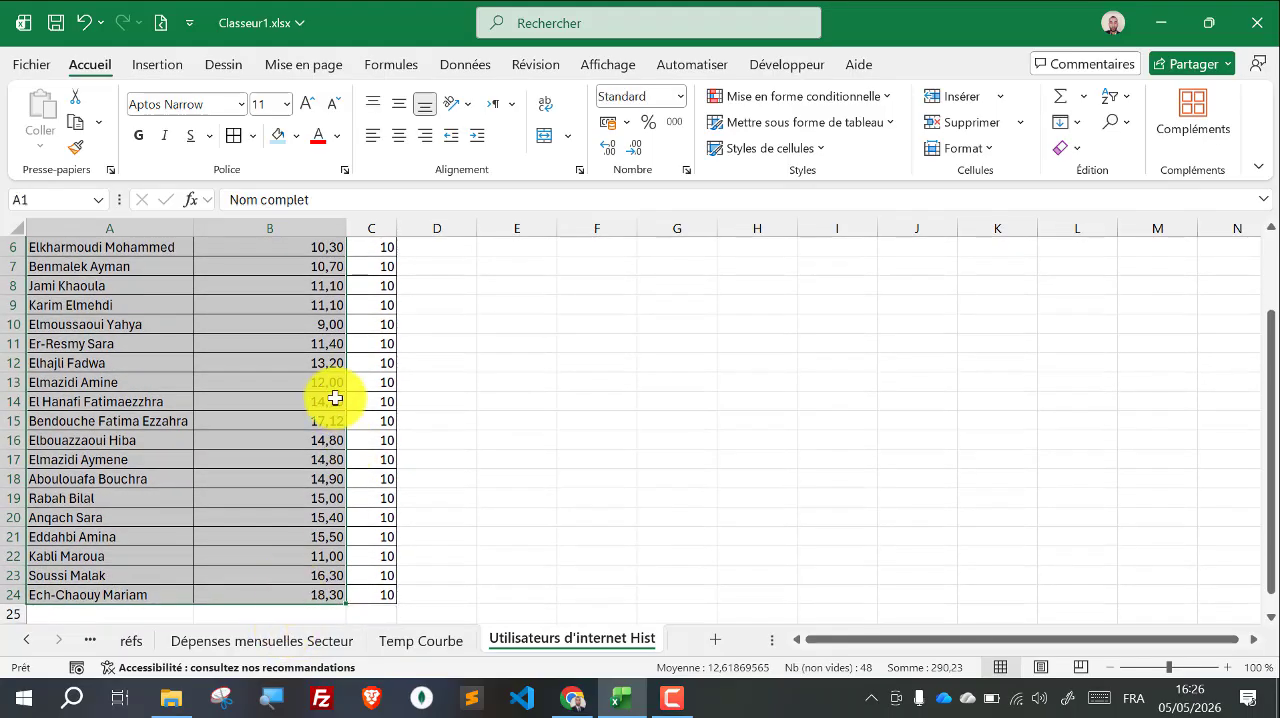
{"action": "scroll", "coordinate": [335, 398], "scroll_direction": "up", "scroll_amount": 2}
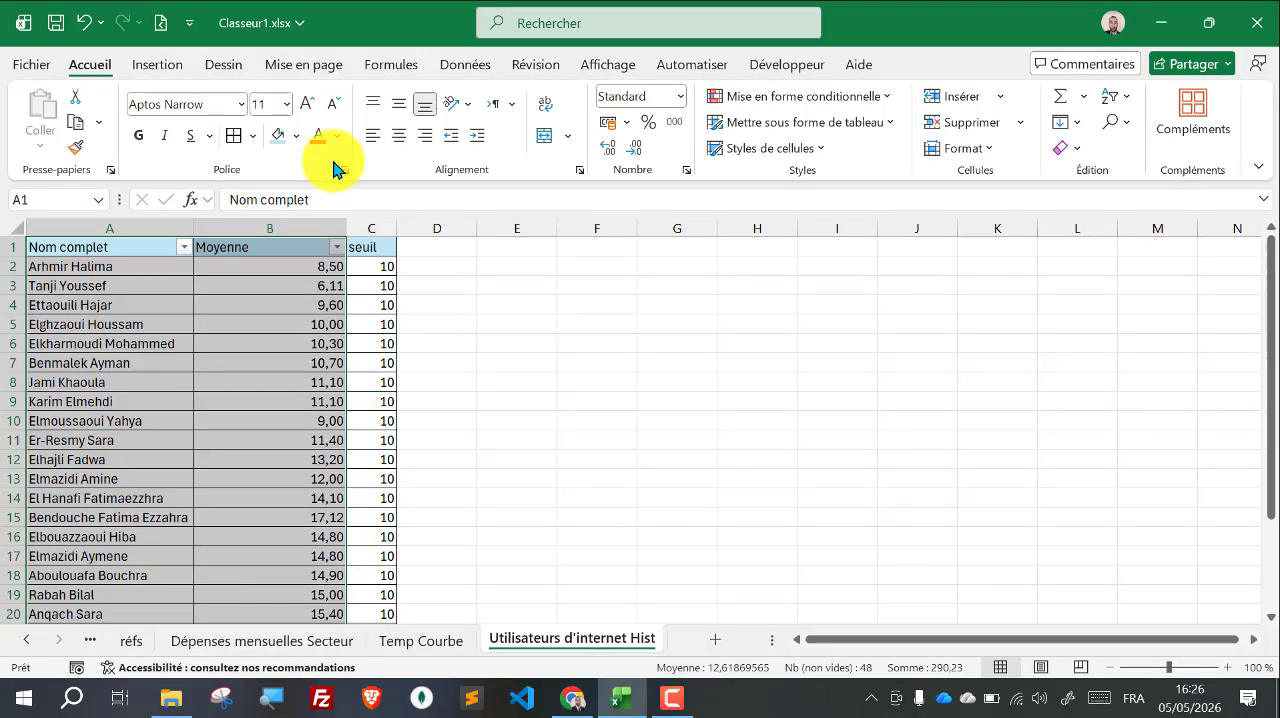
{"action": "left_click", "coordinate": [140, 64]}
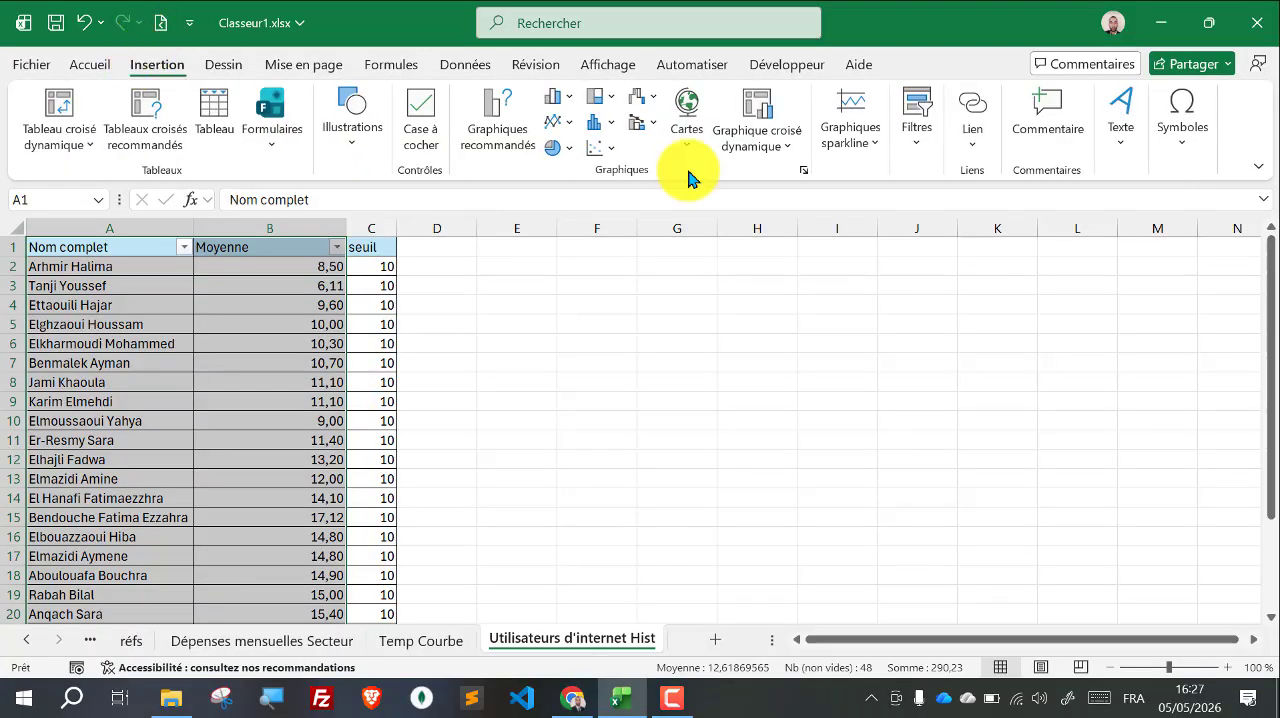
{"action": "left_click", "coordinate": [566, 100]}
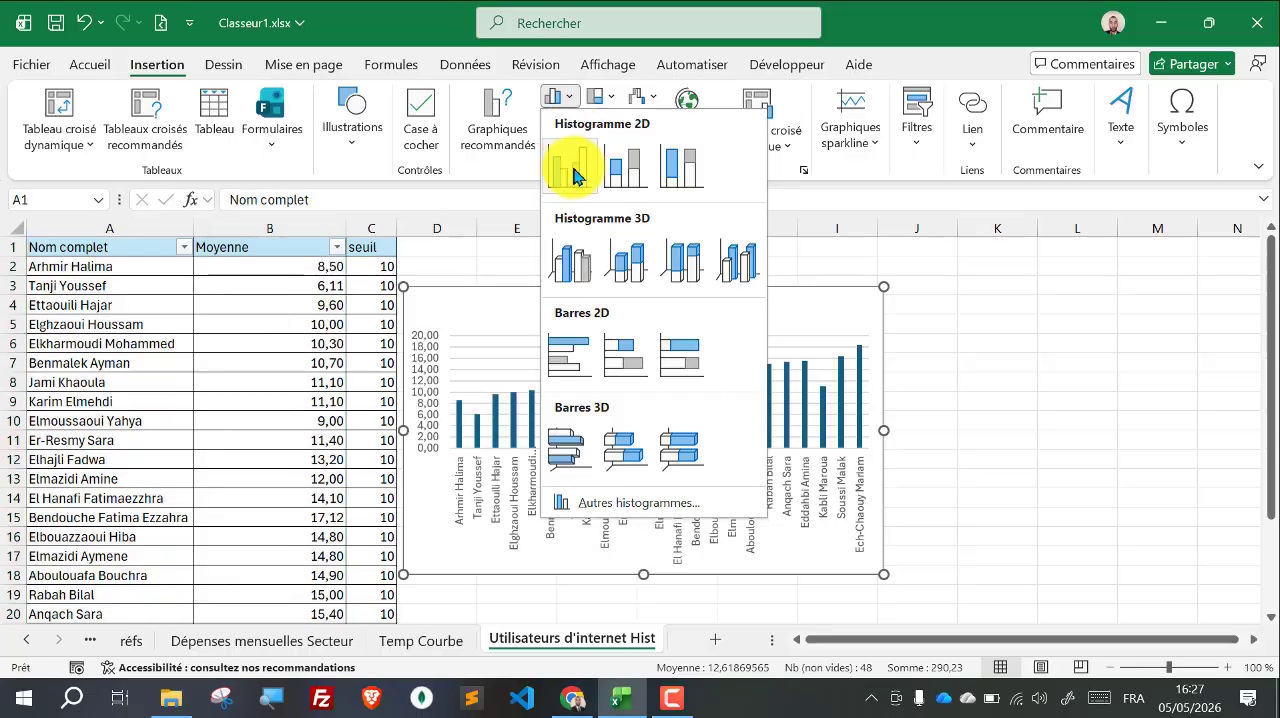
{"action": "left_click", "coordinate": [573, 176]}
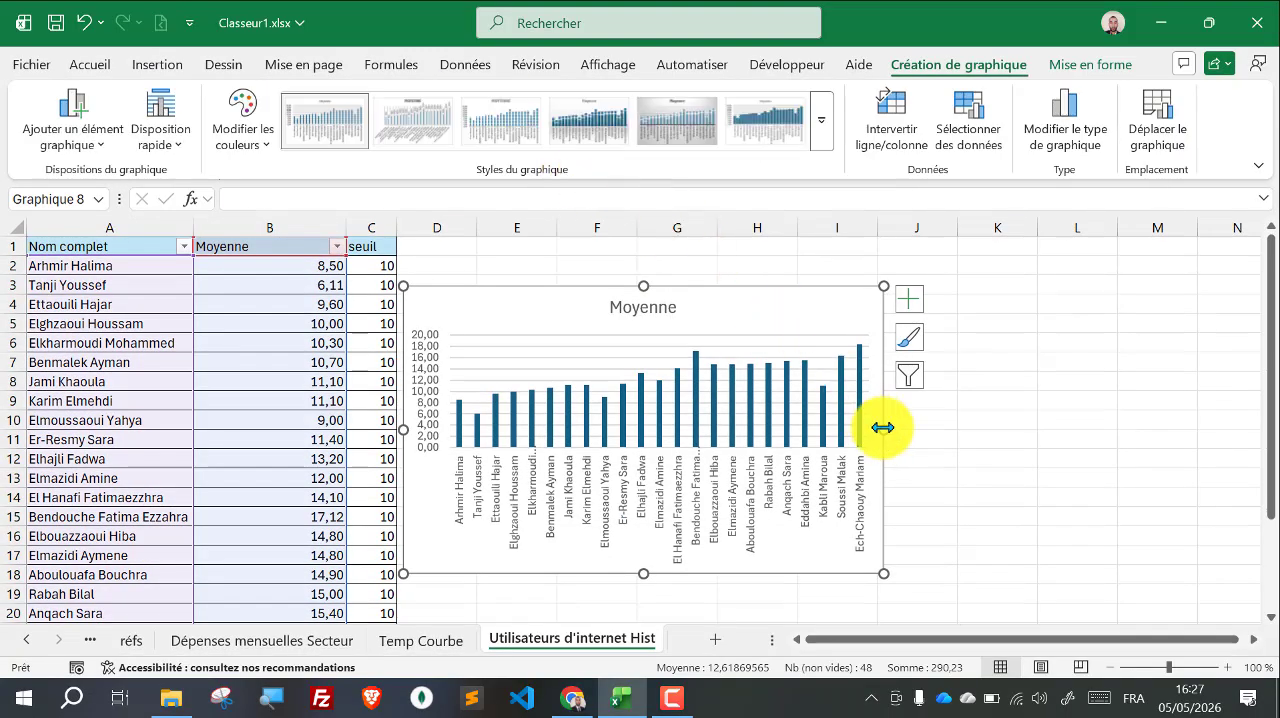
{"action": "left_click_drag", "start_coordinate": [1272, 470], "coordinate": [1233, 475]}
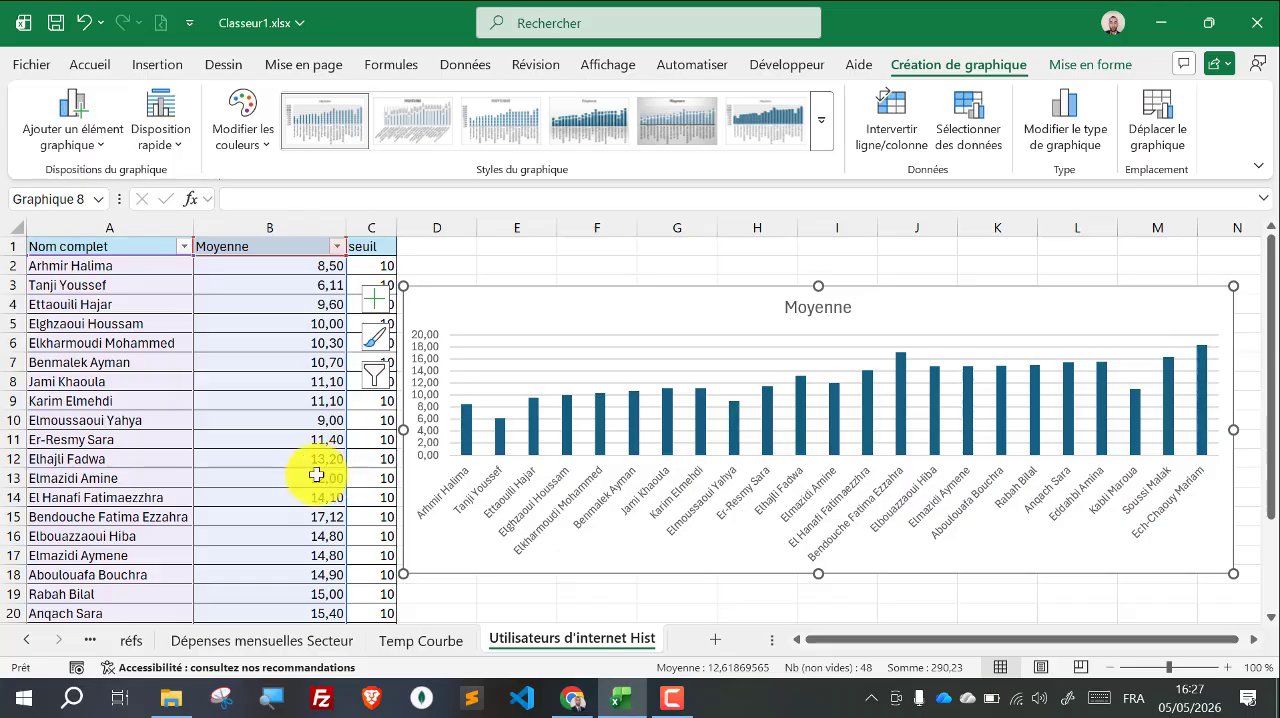
Step: Extend the Moyenne chart's source data to include the seuil values in column C down to row 24
{"action": "scroll", "coordinate": [316, 475], "scroll_direction": "down", "scroll_amount": 3}
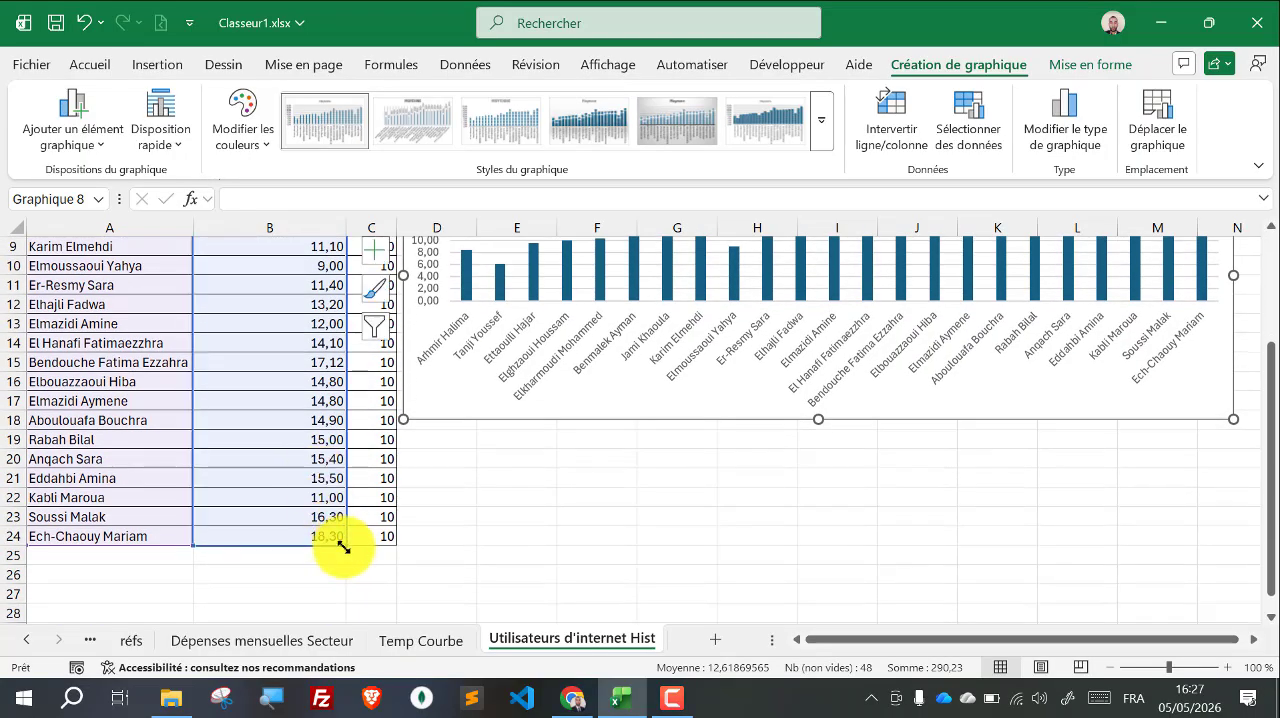
{"action": "left_click_drag", "start_coordinate": [343, 547], "coordinate": [387, 544]}
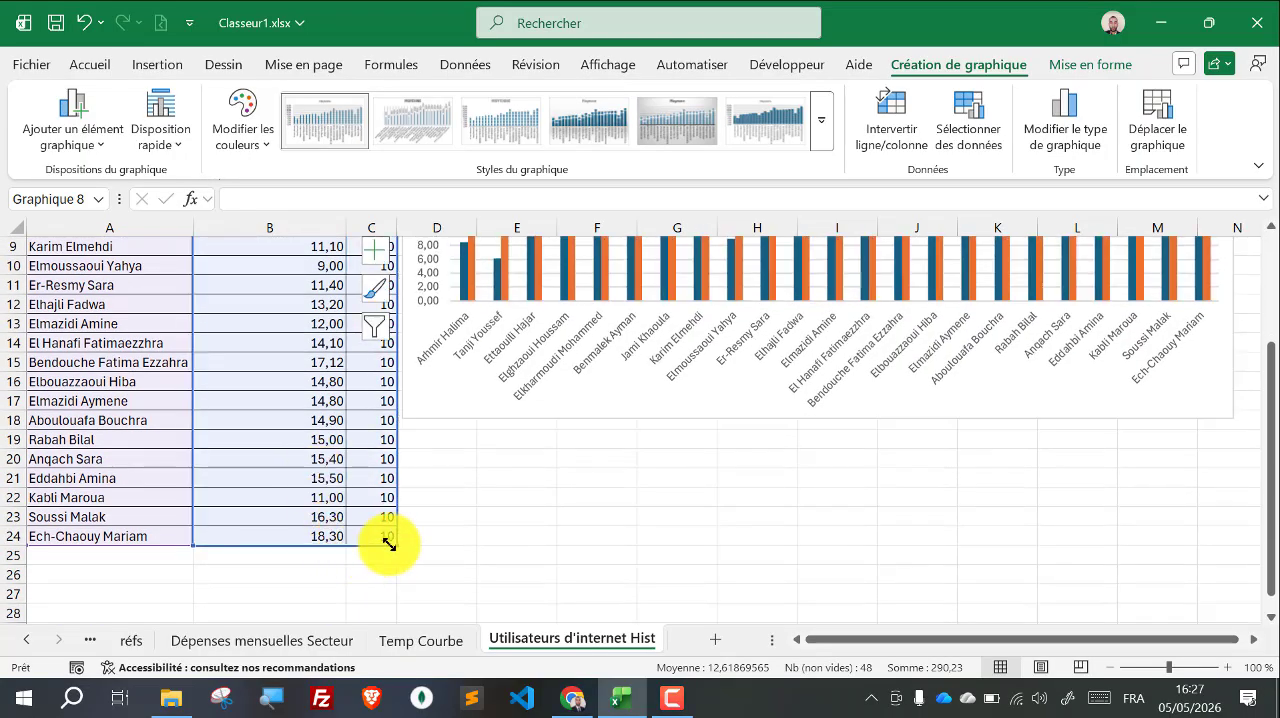
{"action": "scroll", "coordinate": [608, 500], "scroll_direction": "up", "scroll_amount": 1}
{"action": "scroll", "coordinate": [608, 500], "scroll_direction": "up", "scroll_amount": 3}
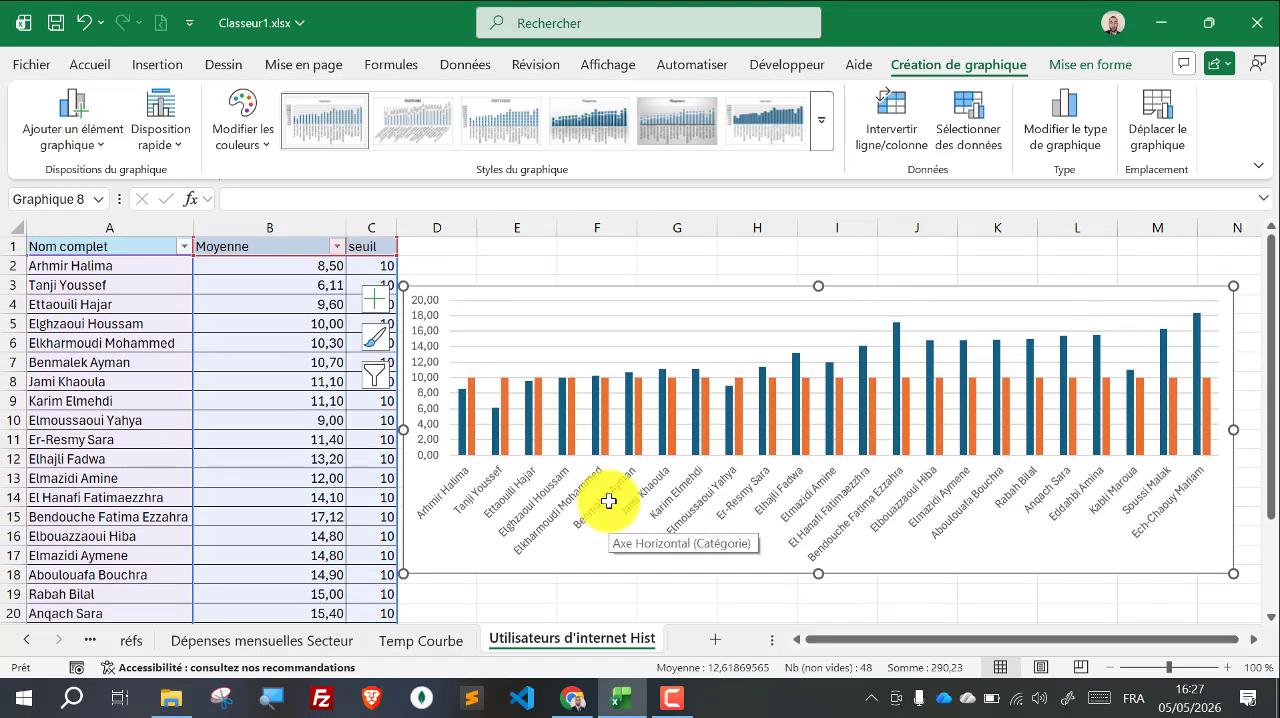
Step: Change the chart to a combo chart with Moyenne as clustered columns and seuil as a line, without secondary axes
{"action": "left_click", "coordinate": [1098, 115]}
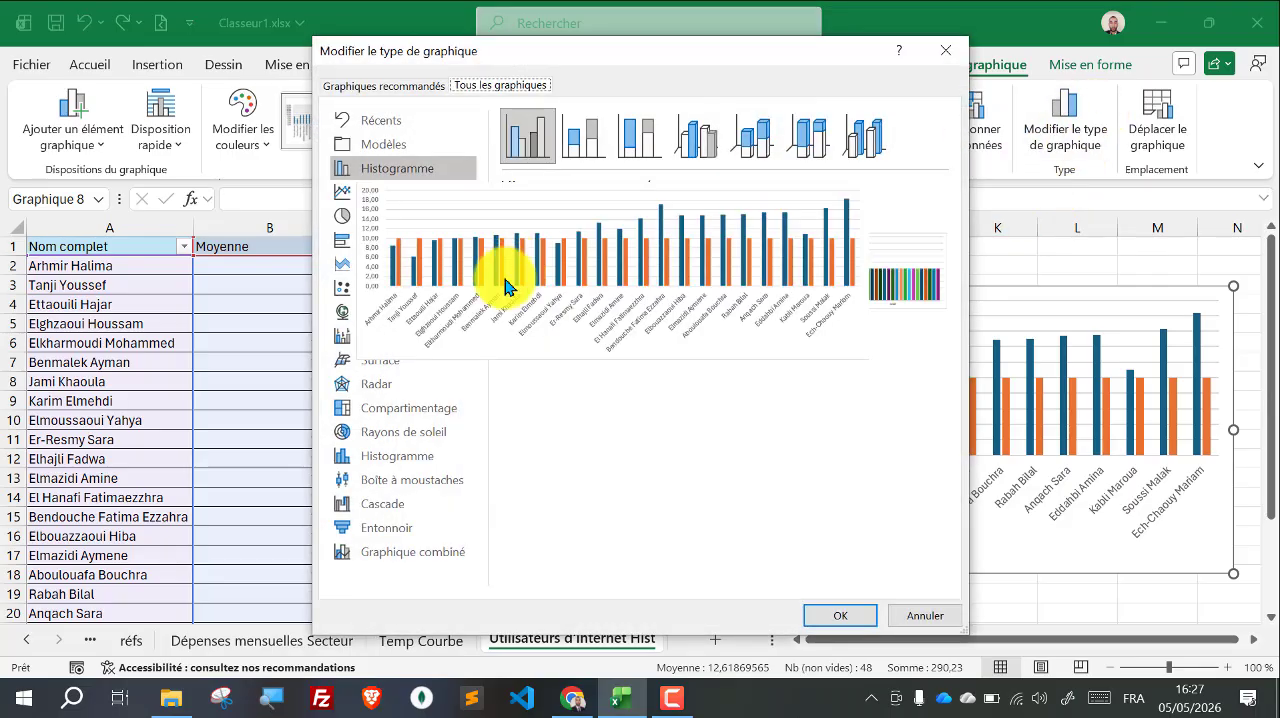
{"action": "left_click", "coordinate": [421, 557]}
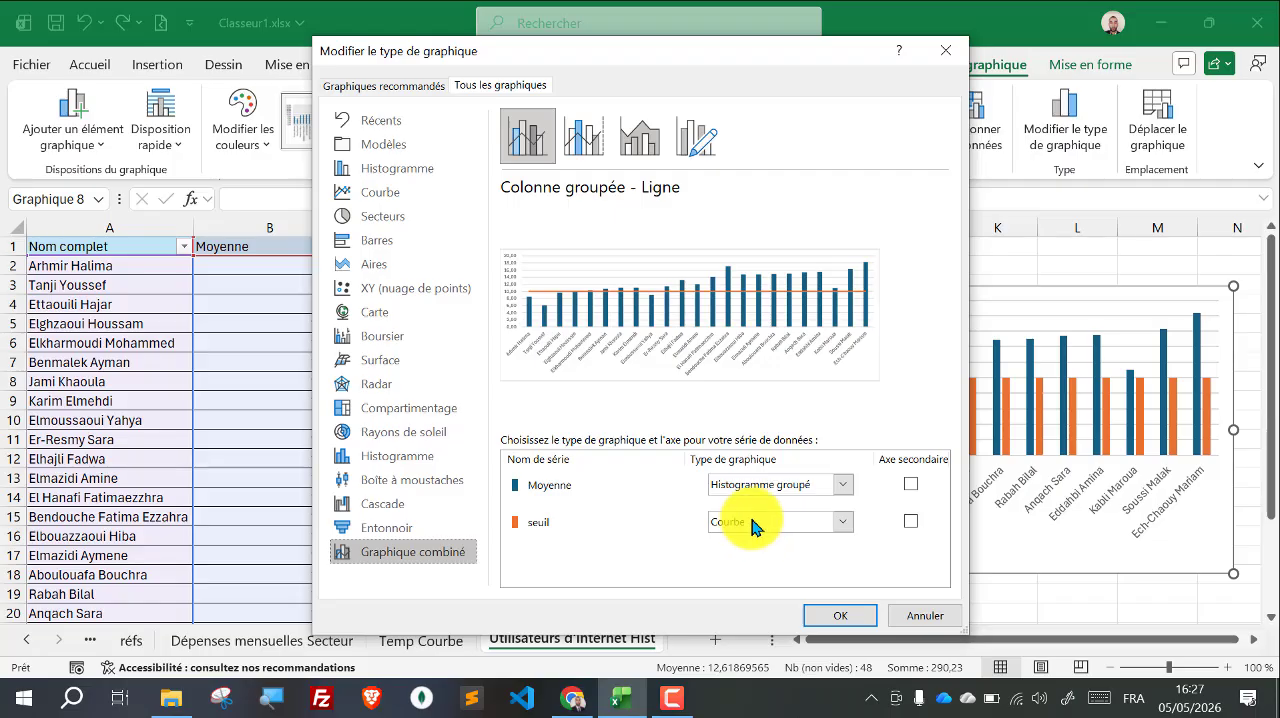
{"action": "left_click", "coordinate": [843, 522]}
{"action": "left_click", "coordinate": [843, 528]}
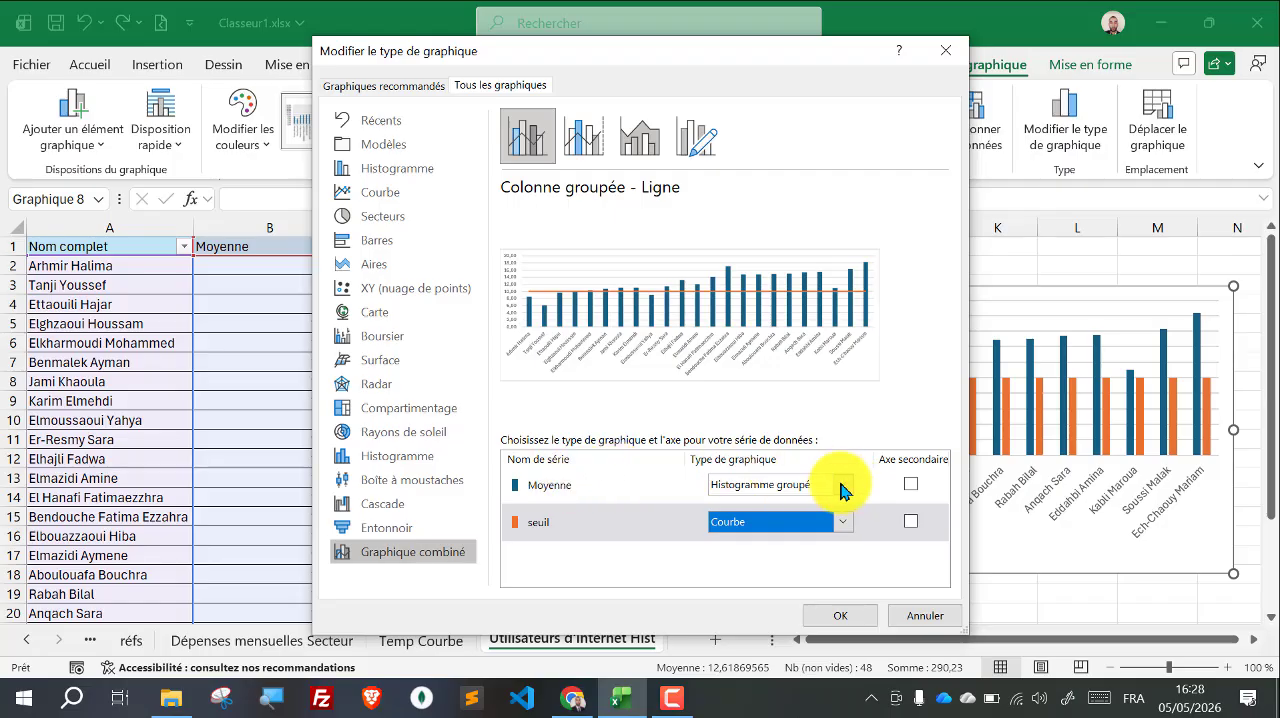
{"action": "left_click", "coordinate": [861, 626]}
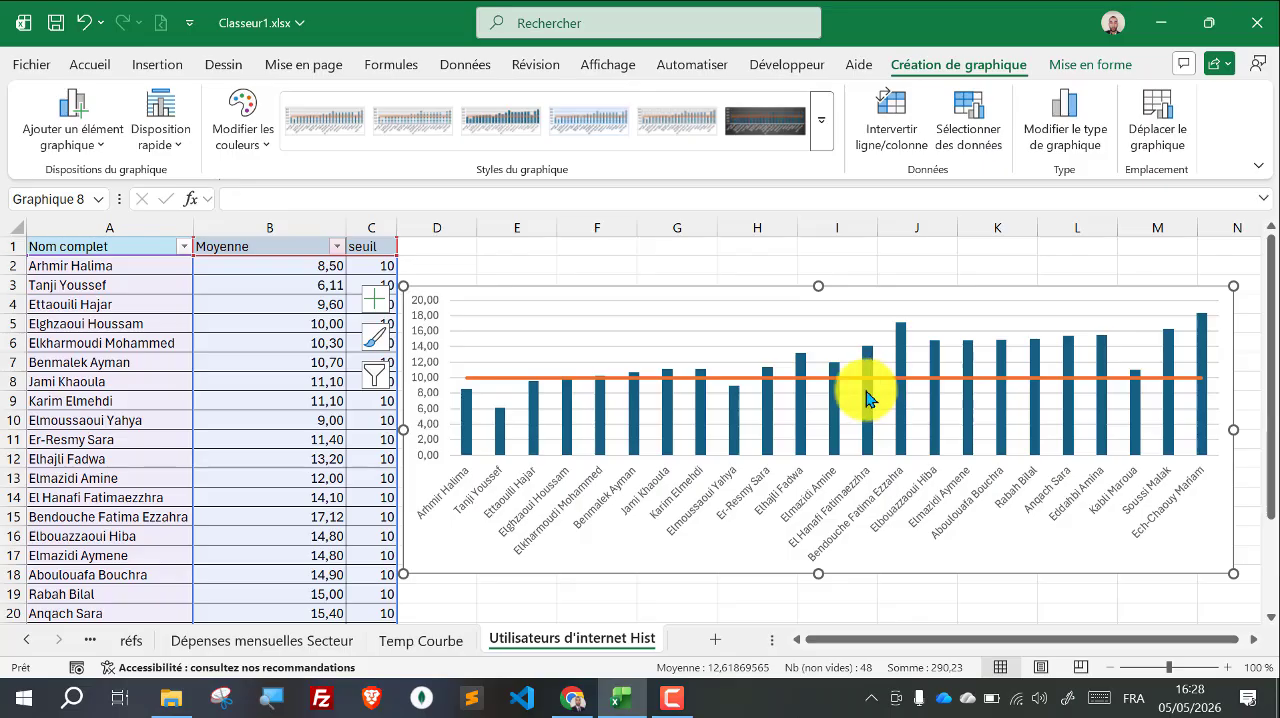
Step: Remove the filter from the header row and reapply it across A1:C1 so that it includes the seuil column
{"action": "left_click", "coordinate": [487, 250]}
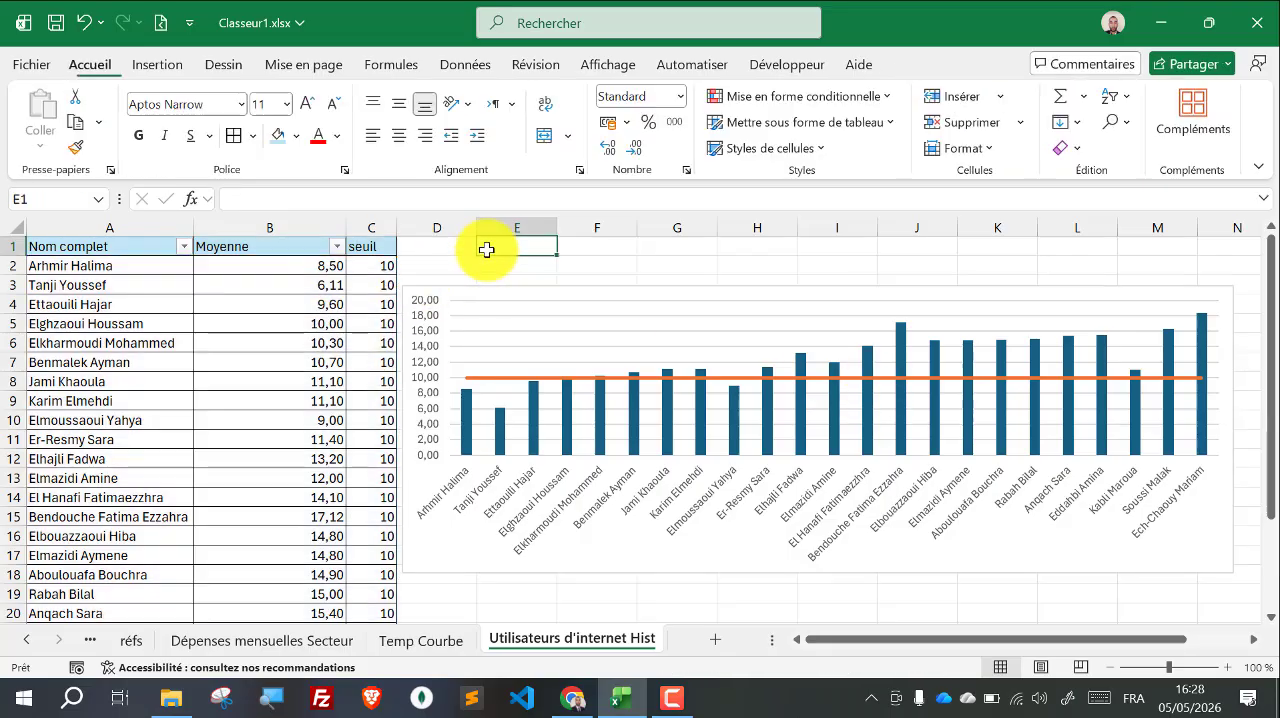
{"action": "left_click_drag", "start_coordinate": [372, 245], "coordinate": [129, 243]}
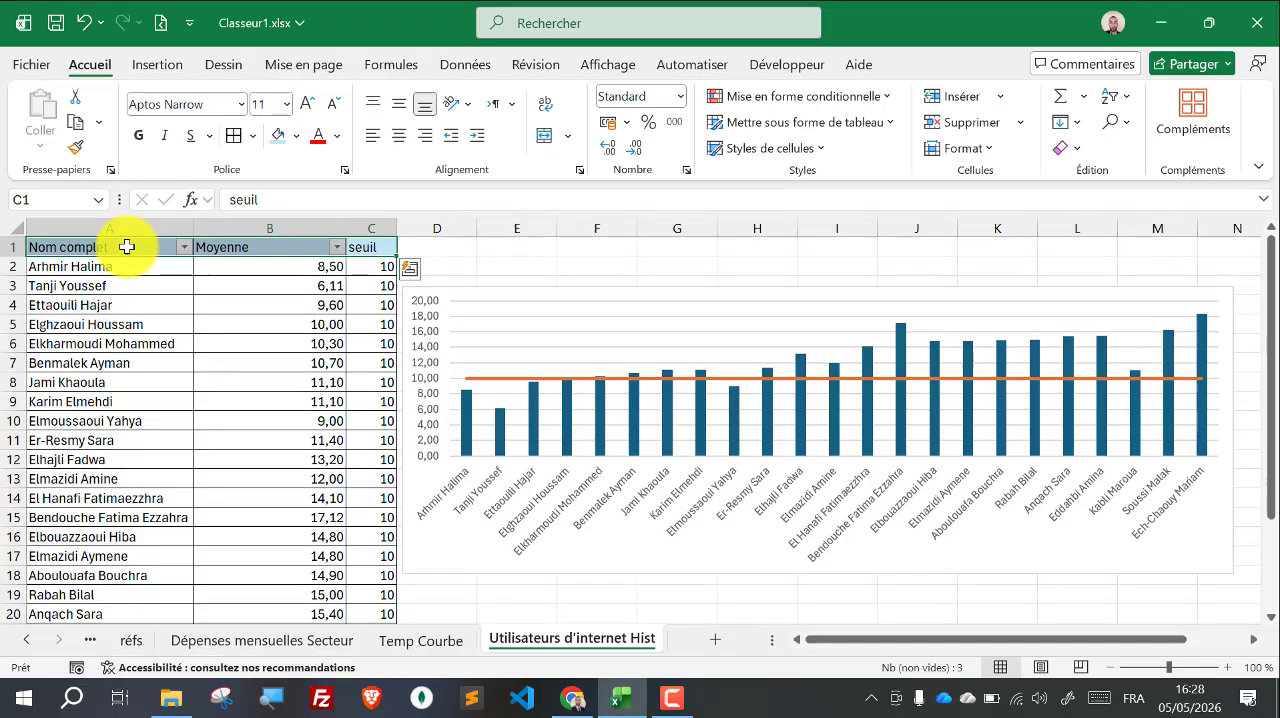
{"action": "left_click", "coordinate": [1131, 101]}
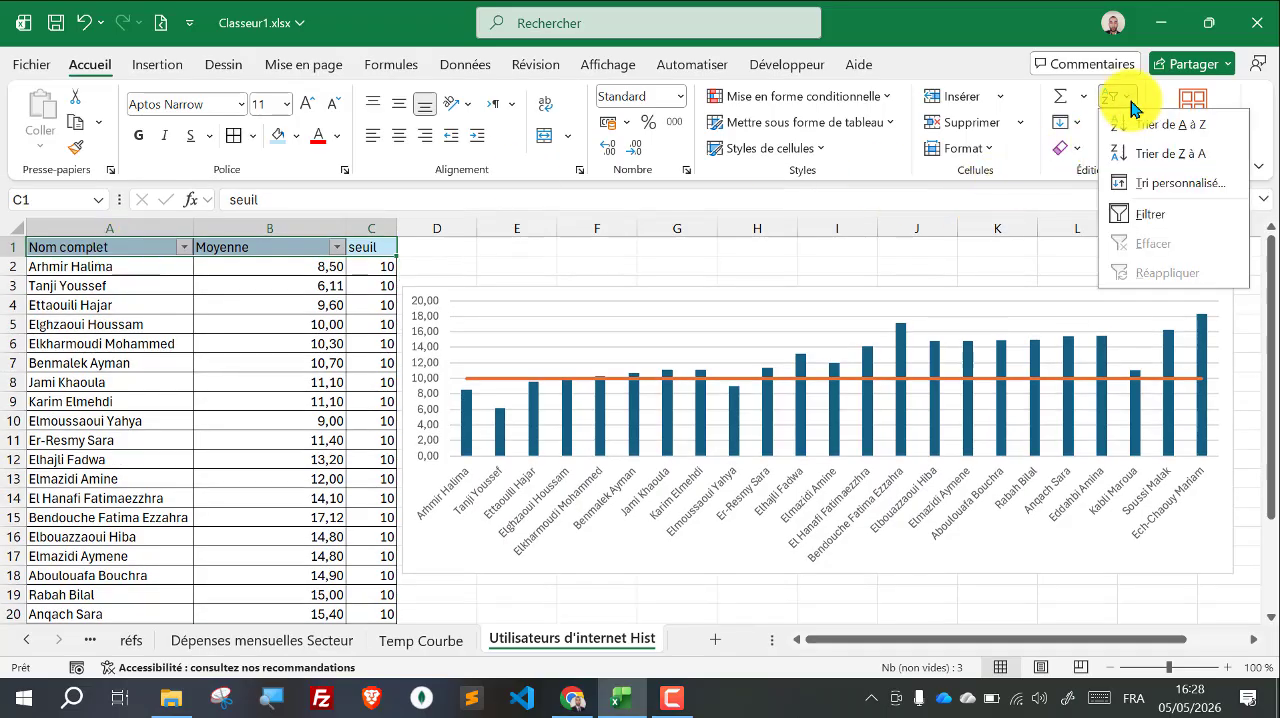
{"action": "left_click", "coordinate": [1150, 208]}
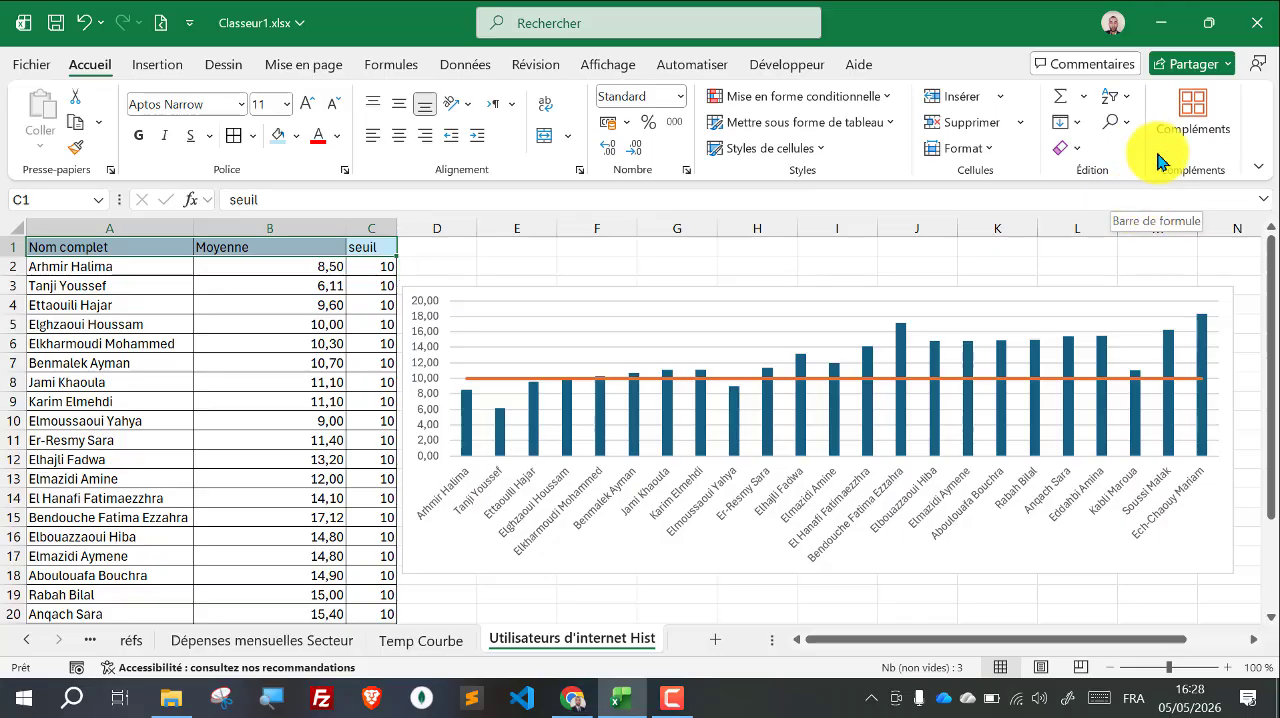
{"action": "left_click", "coordinate": [1122, 98]}
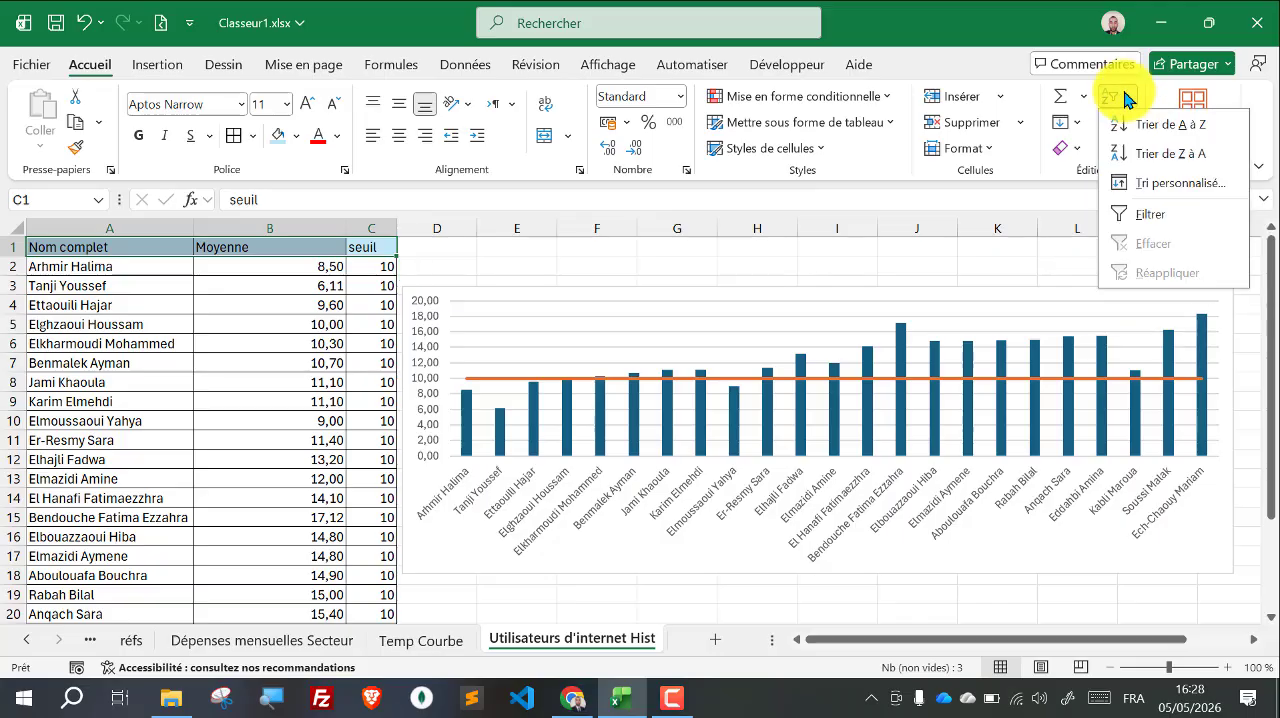
{"action": "left_click", "coordinate": [1152, 215]}
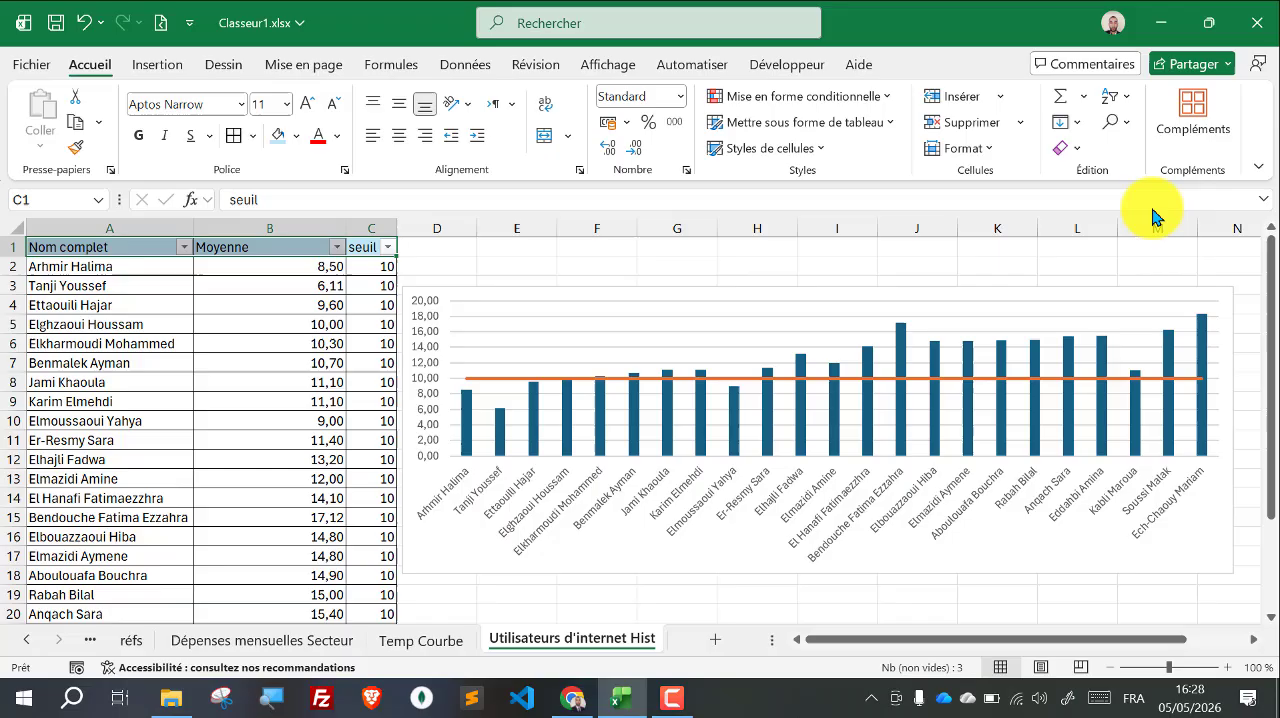
{"action": "left_click", "coordinate": [445, 251]}
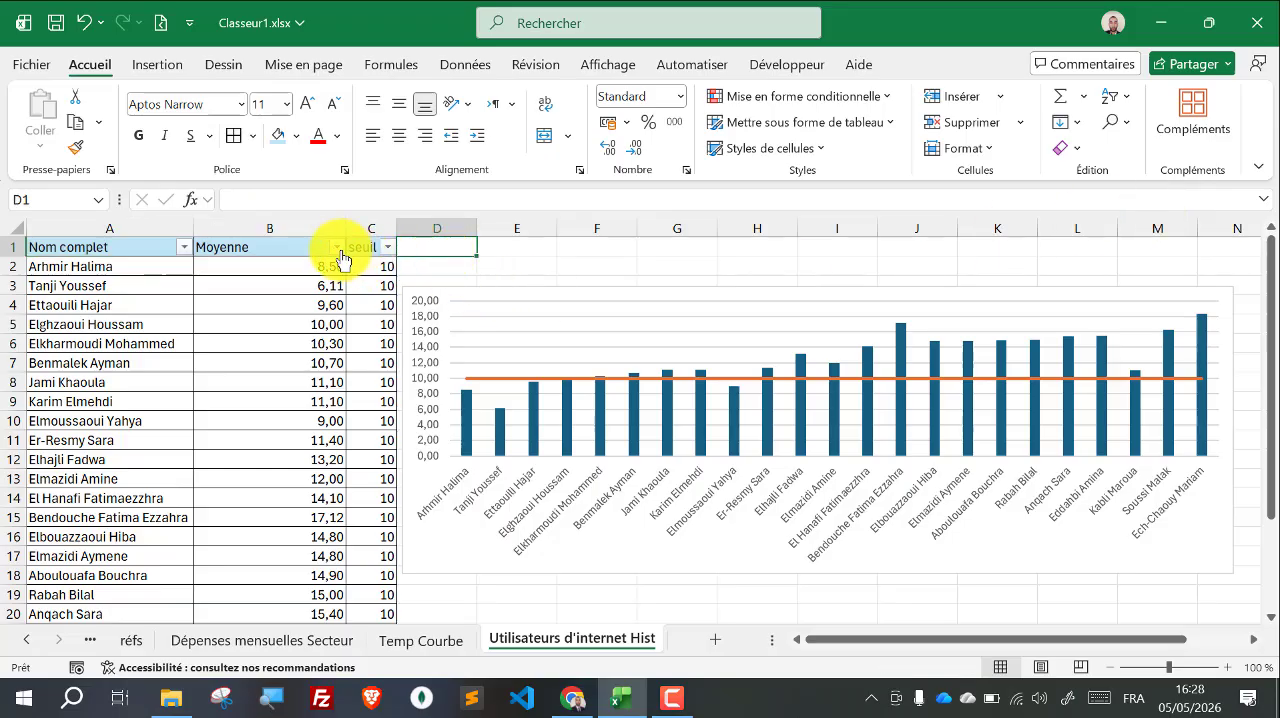
Step: Sort the table by Moyenne from smallest to largest, and re-sort it from largest to smallest
{"action": "left_click", "coordinate": [338, 247]}
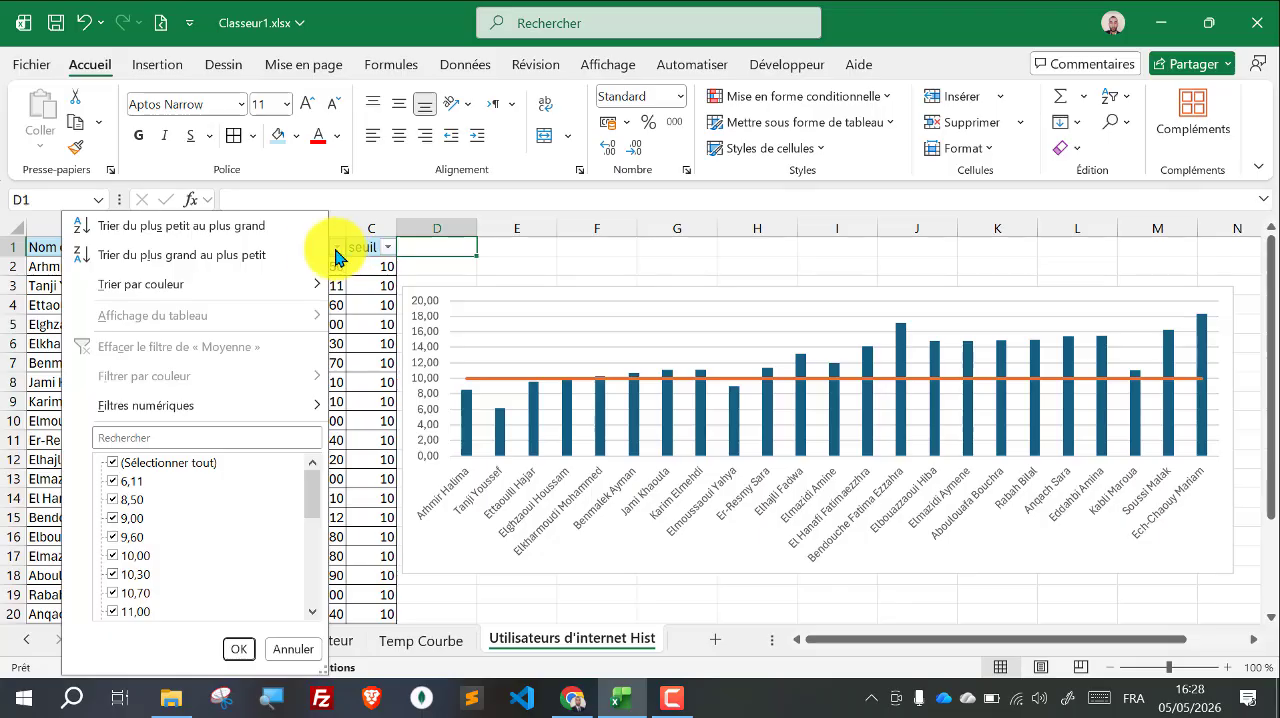
{"action": "left_click", "coordinate": [220, 230]}
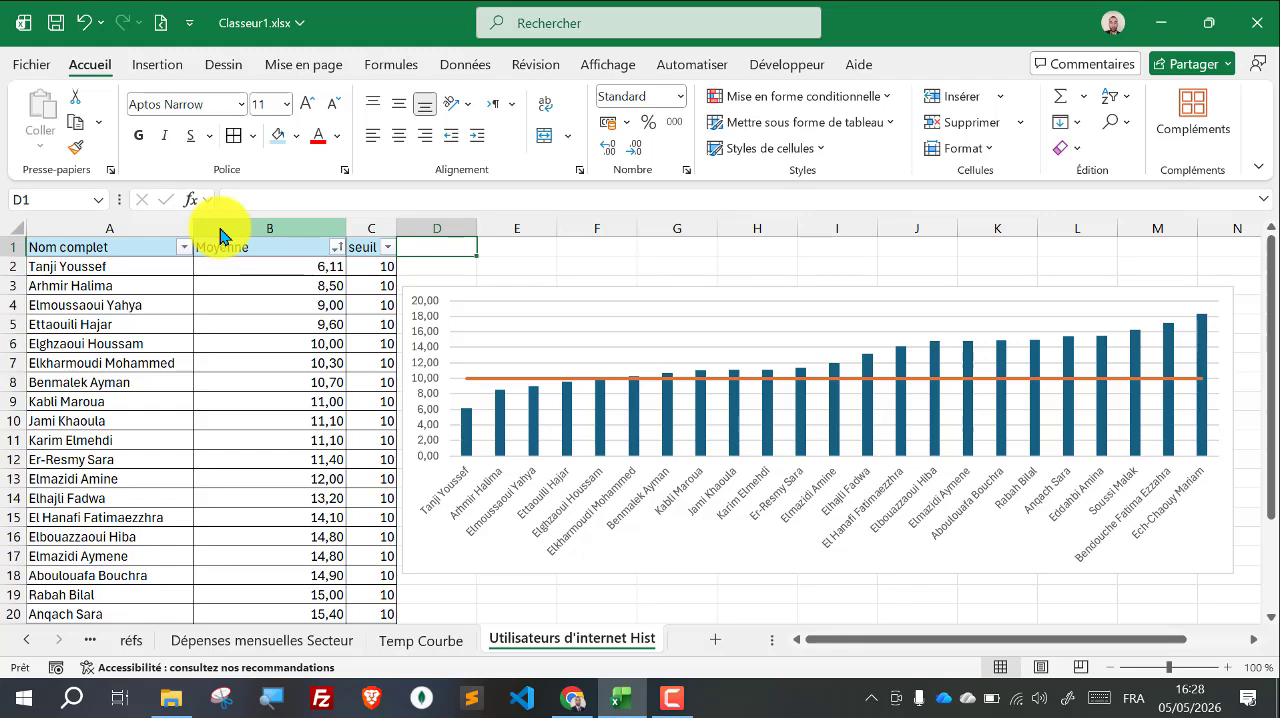
{"action": "left_click", "coordinate": [334, 250]}
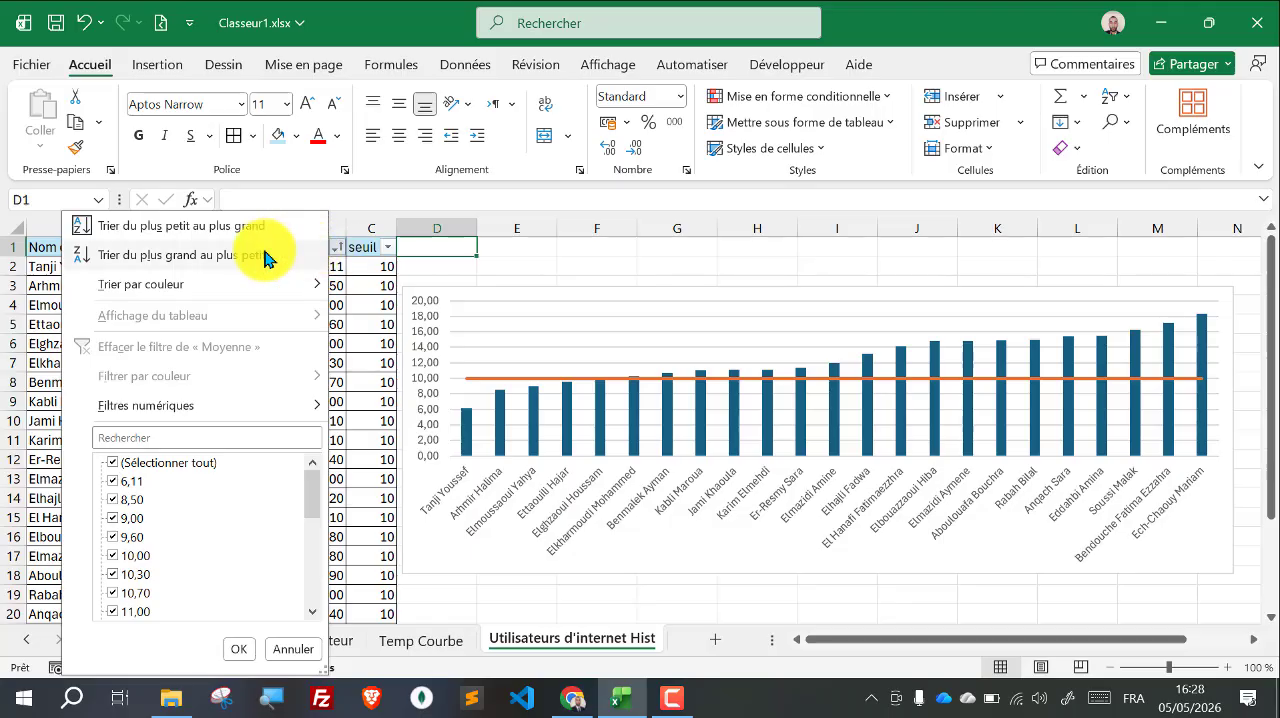
{"action": "left_click", "coordinate": [232, 262]}
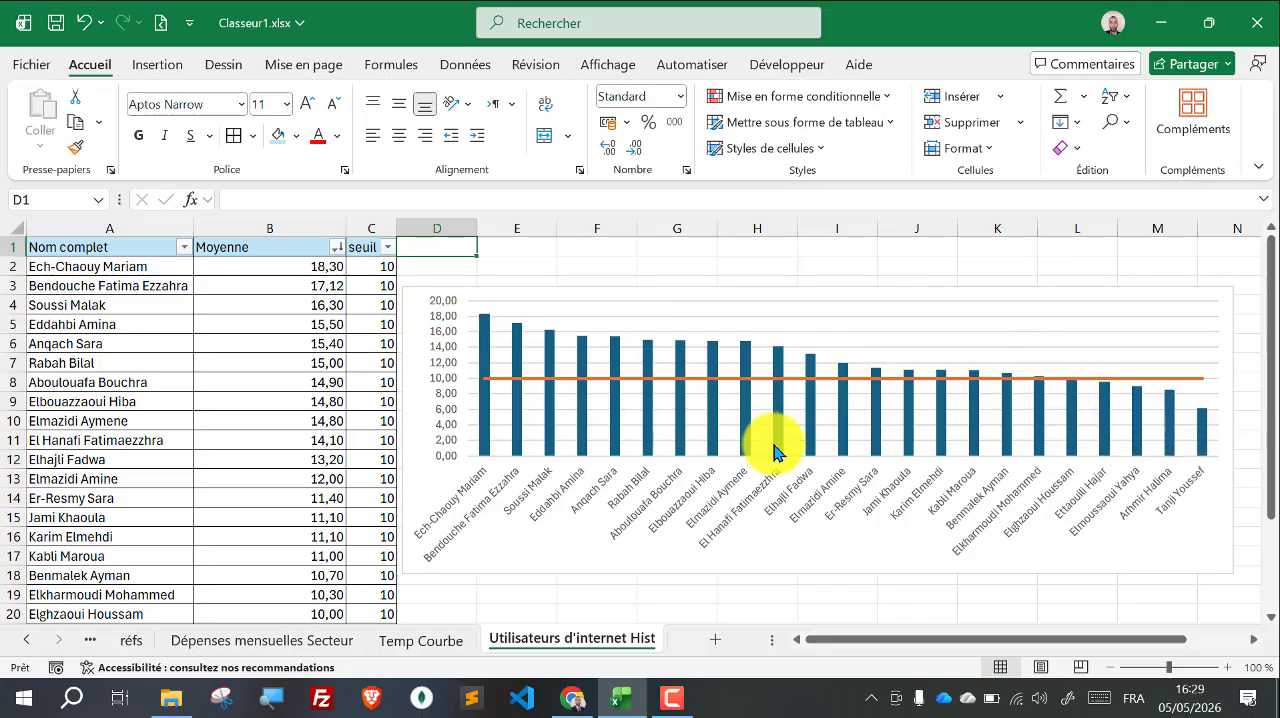
Step: Apply the seventh chart style to the combo chart and recolour it with the fourth Coloré palette, using green columns and a purple line
{"action": "left_click", "coordinate": [587, 280]}
{"action": "left_click", "coordinate": [619, 291]}
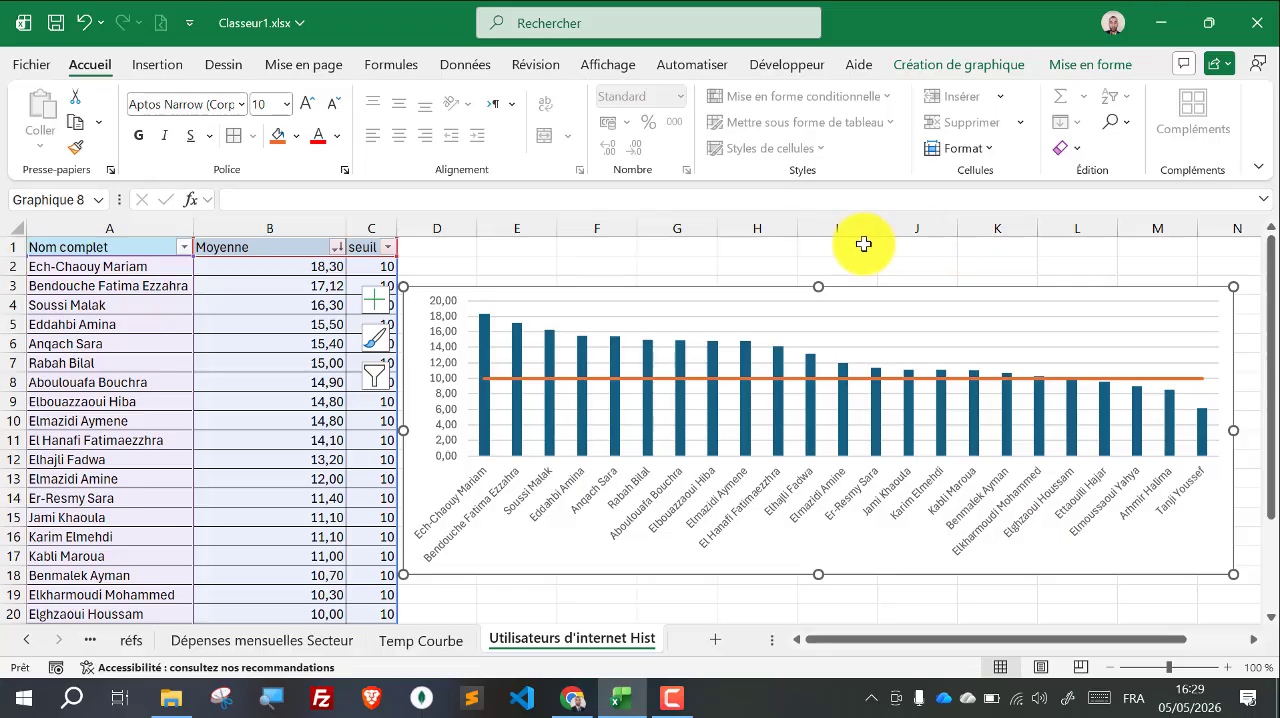
{"action": "left_click", "coordinate": [937, 70]}
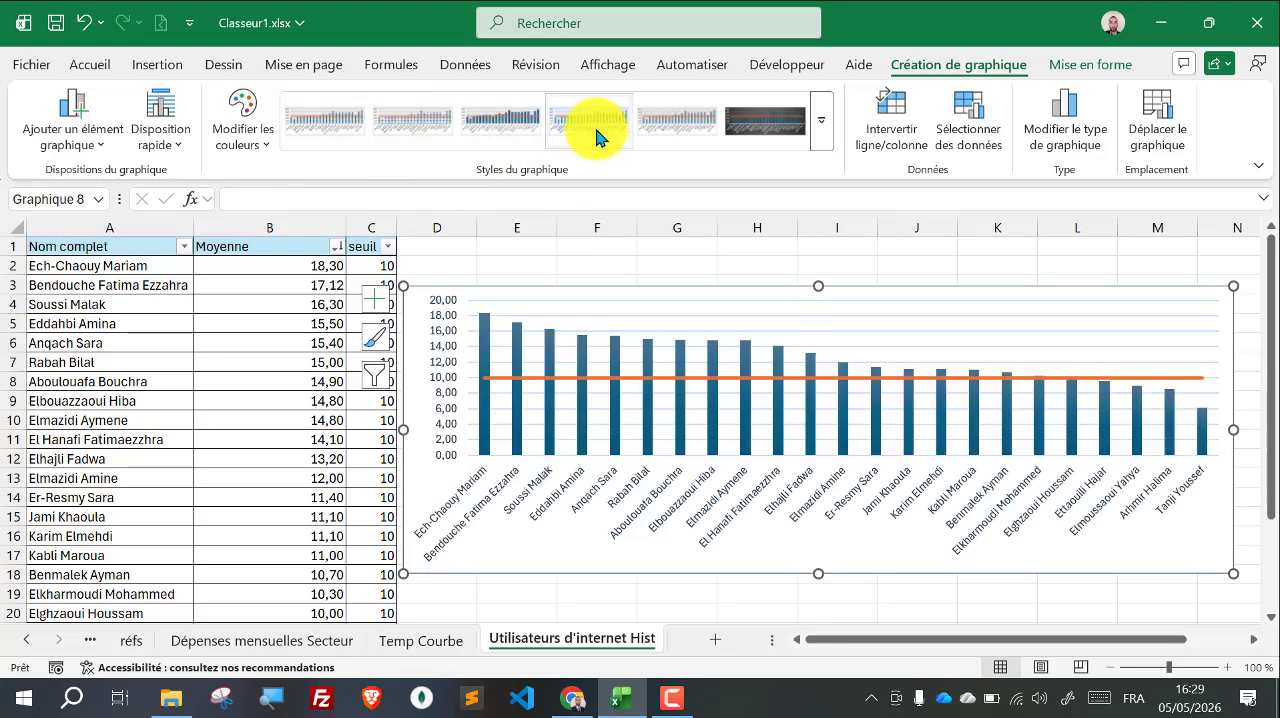
{"action": "left_click", "coordinate": [818, 124]}
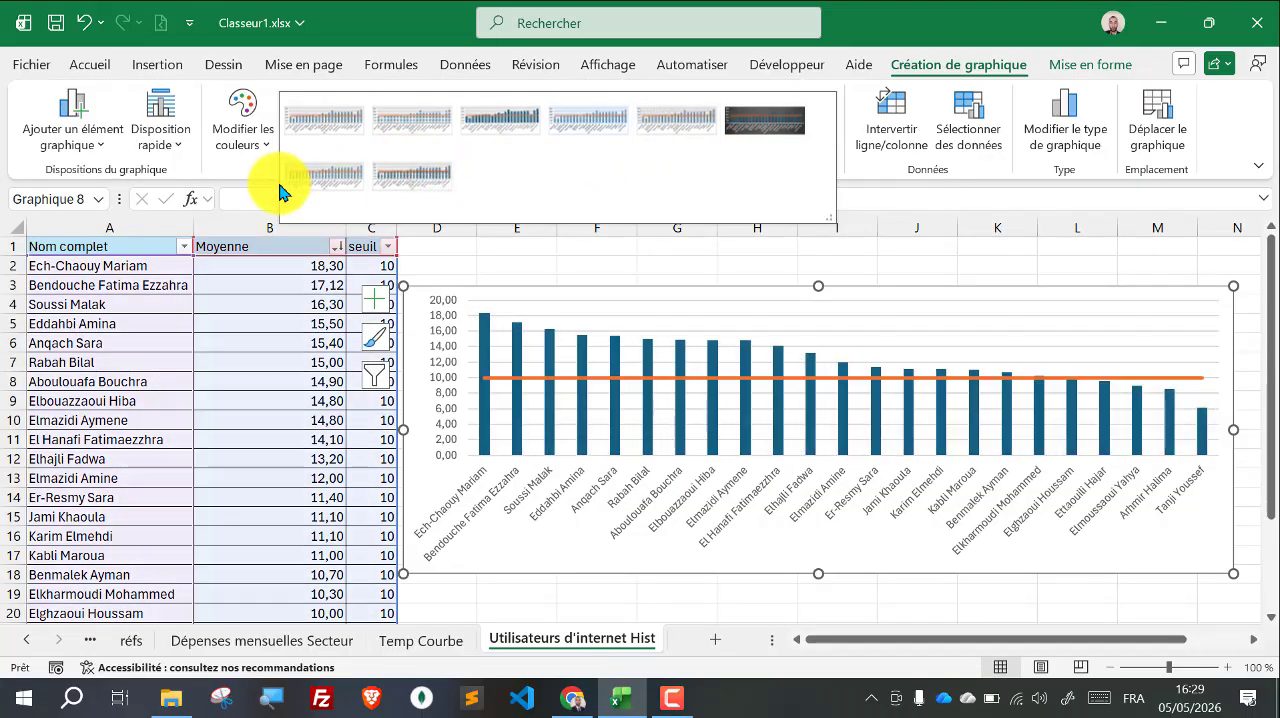
{"action": "left_click", "coordinate": [310, 175]}
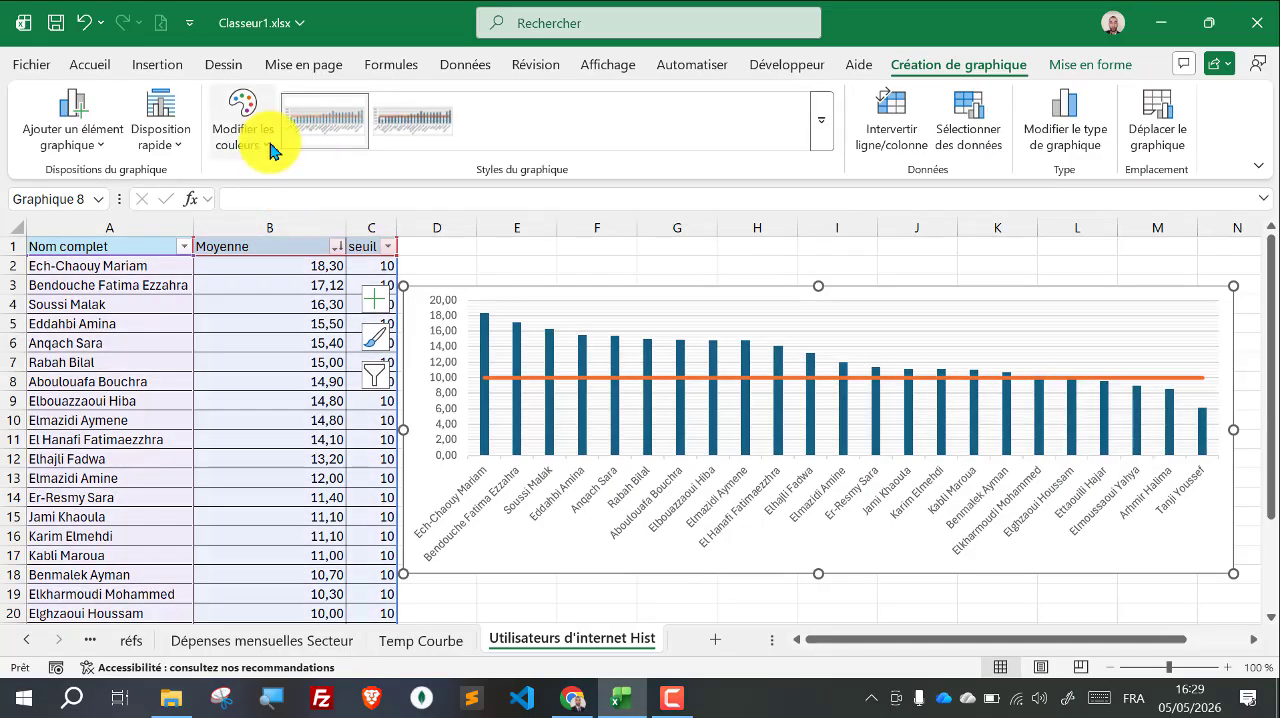
{"action": "left_click", "coordinate": [245, 132]}
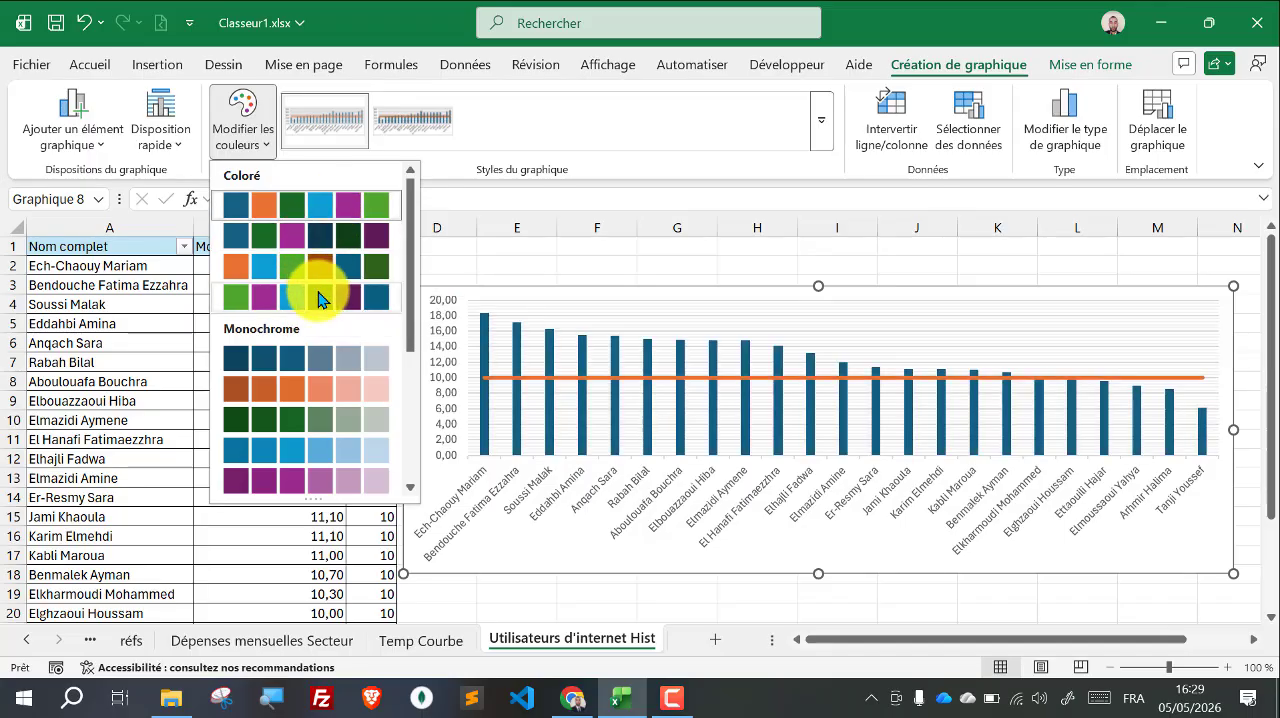
{"action": "key", "text": "Escape"}
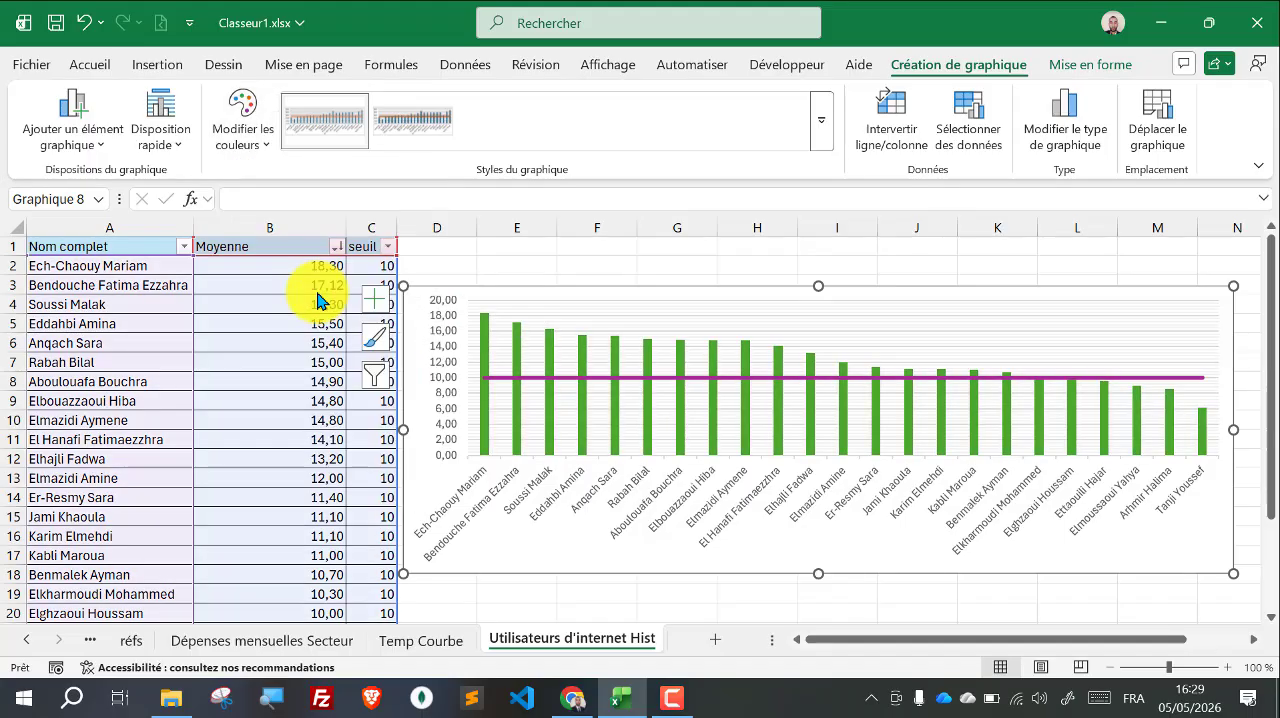
Step: Set the outline colour of the seuil line in the chart to the standard dark red, and deselect the chart
{"action": "left_click", "coordinate": [760, 379]}
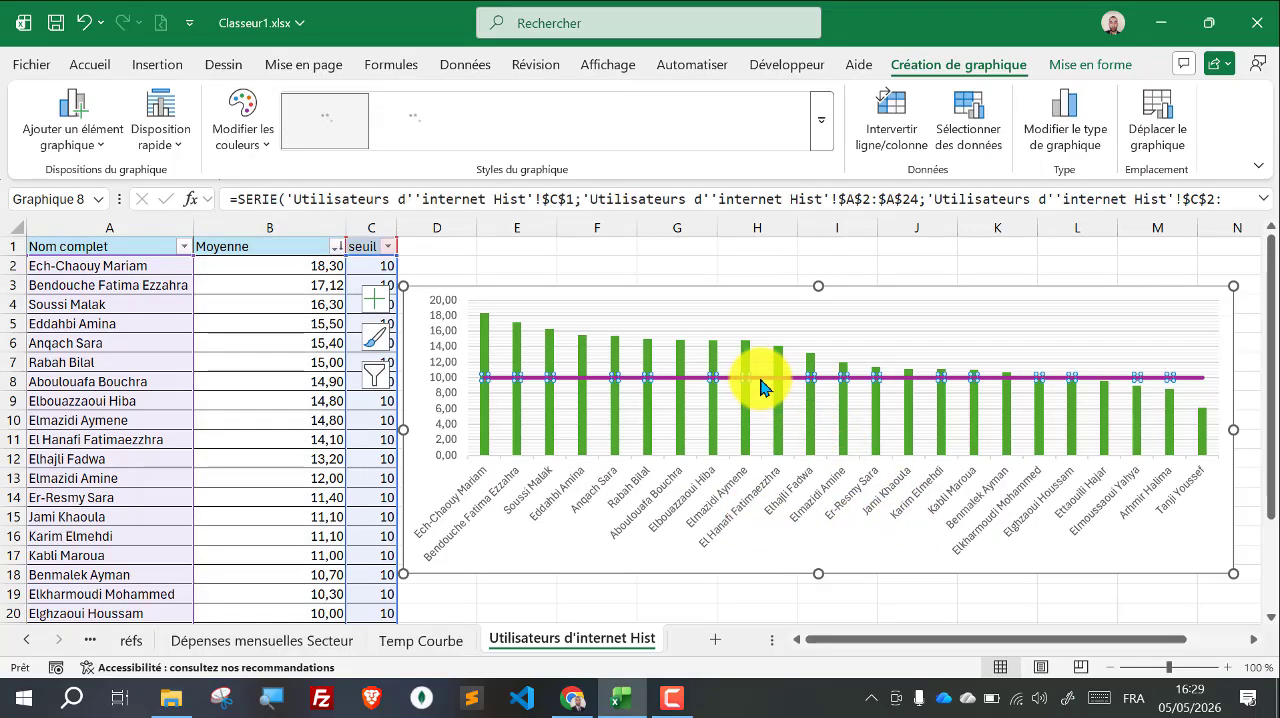
{"action": "left_click", "coordinate": [1091, 65]}
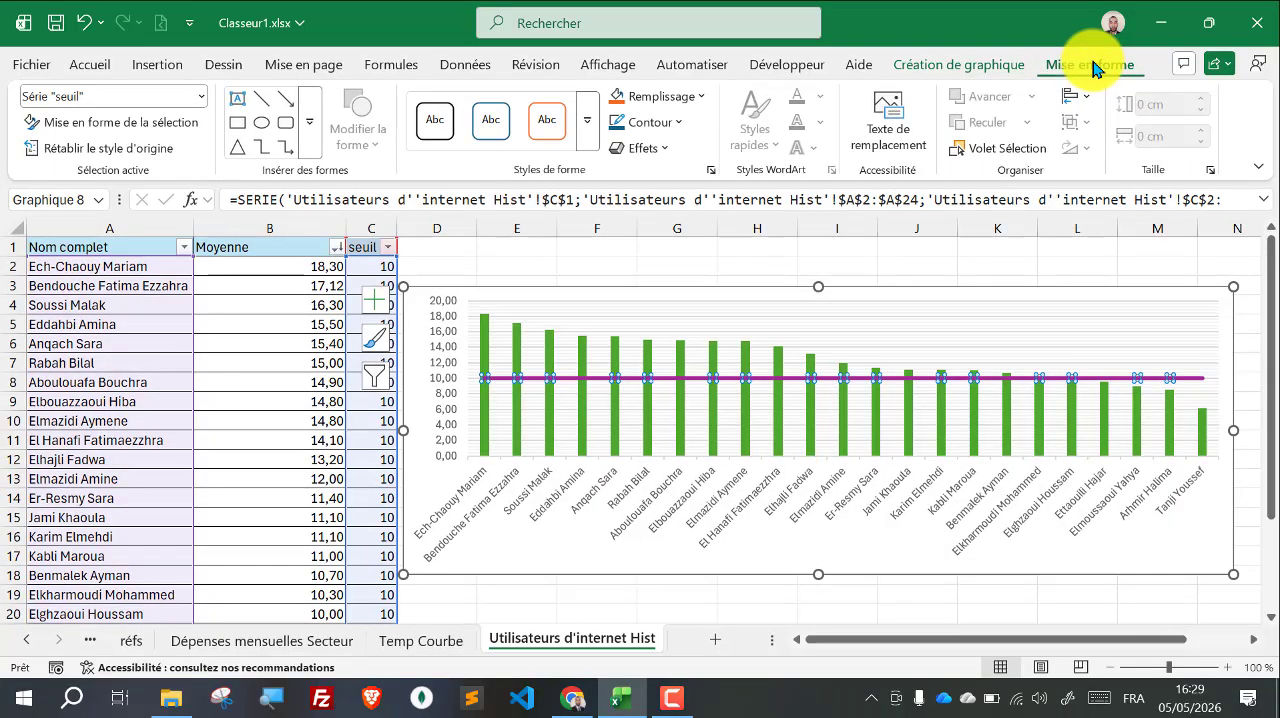
{"action": "left_click", "coordinate": [632, 97]}
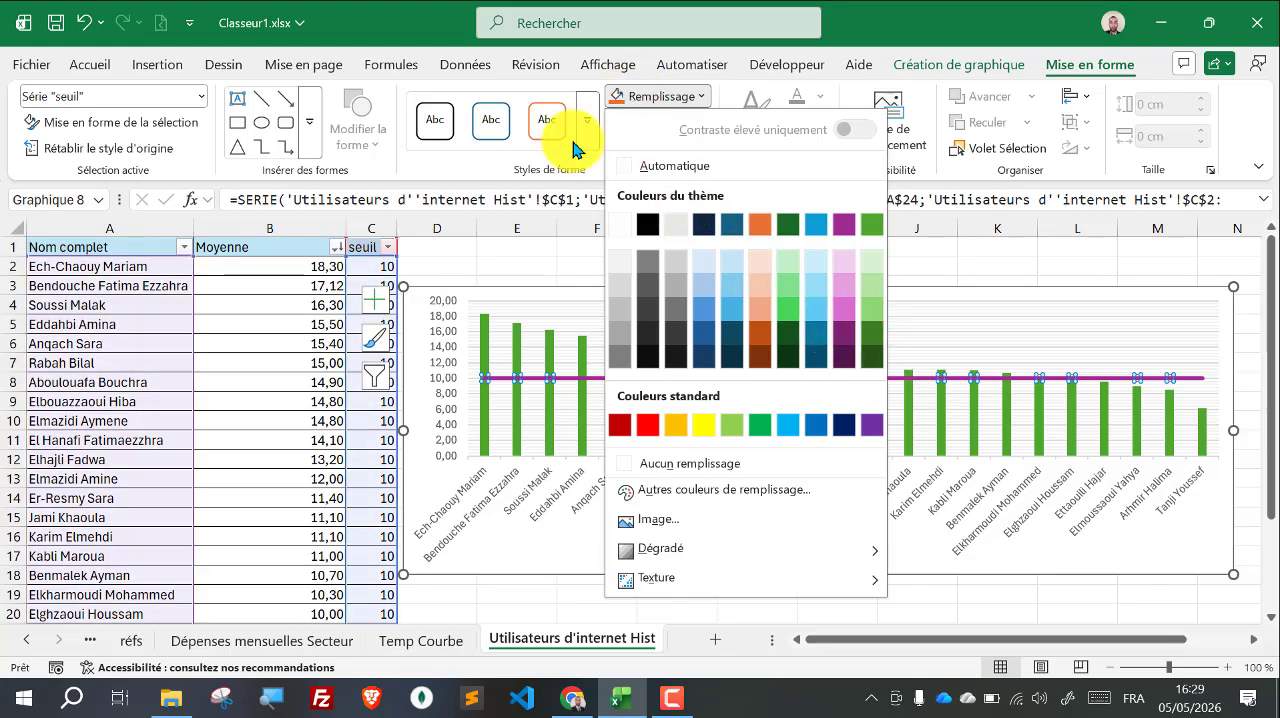
{"action": "left_click", "coordinate": [690, 96]}
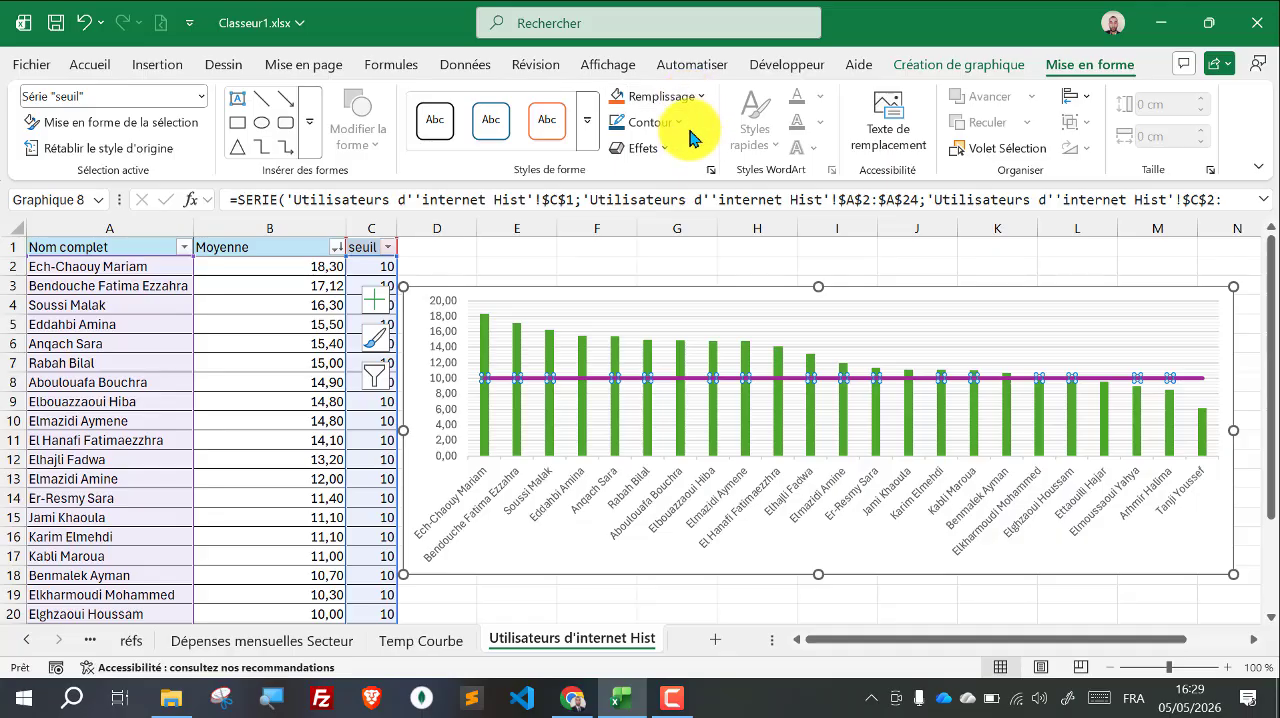
{"action": "left_click", "coordinate": [684, 126]}
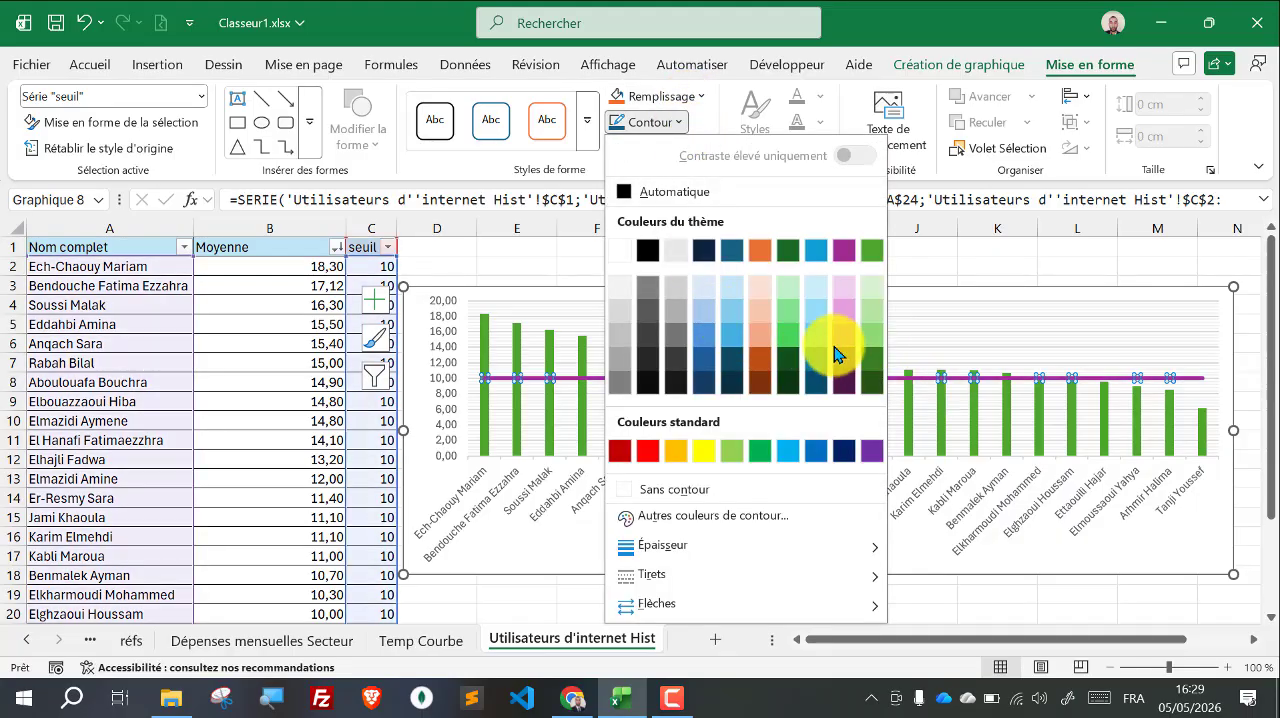
{"action": "left_click", "coordinate": [625, 462]}
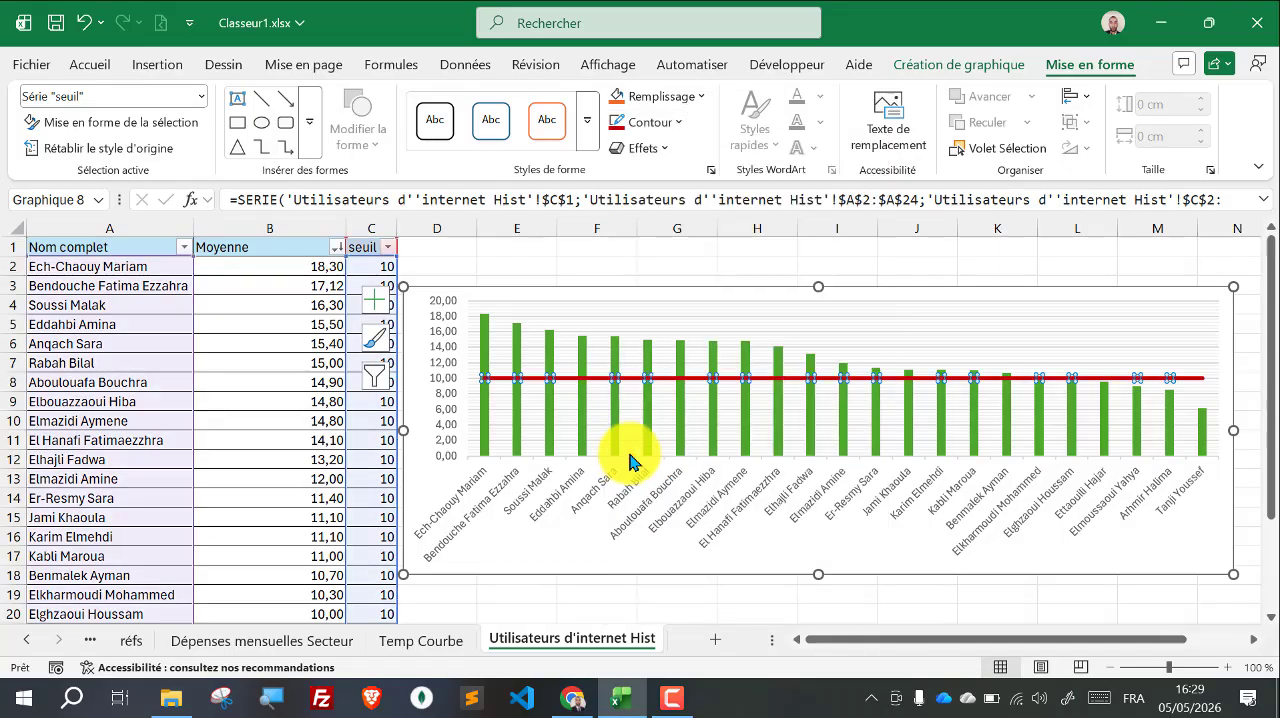
{"action": "left_click", "coordinate": [850, 428]}
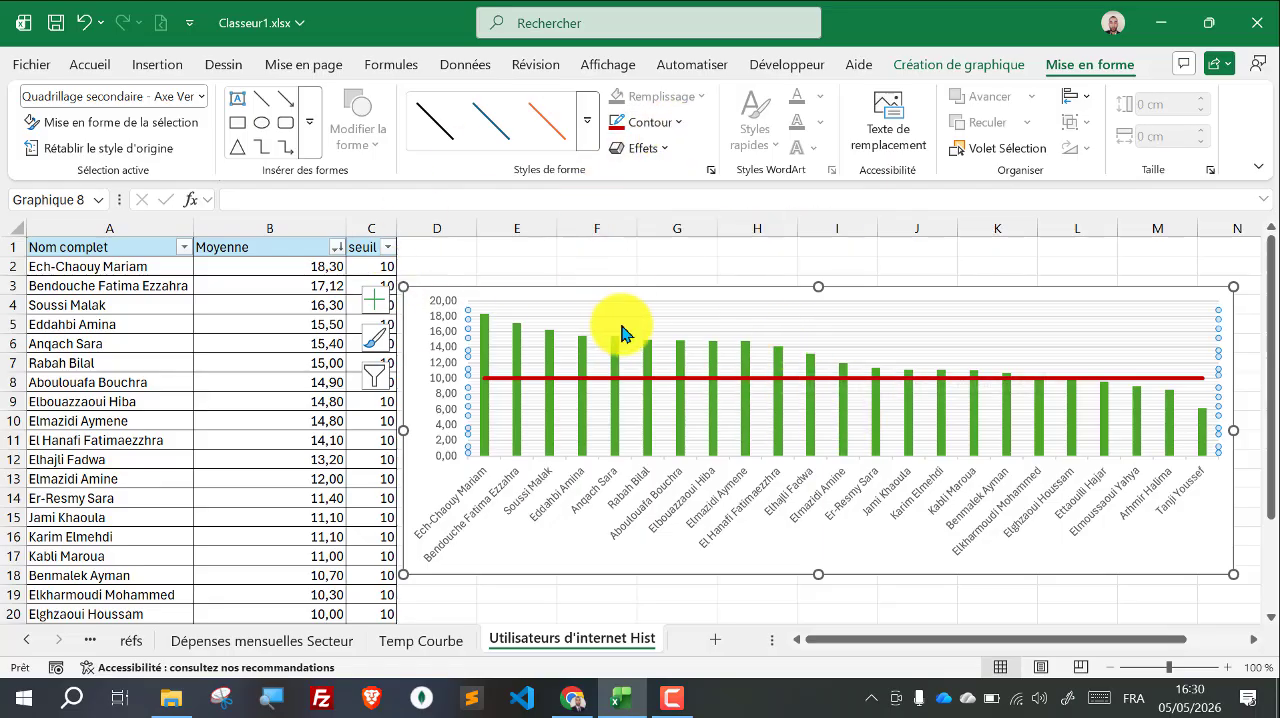
{"action": "left_click", "coordinate": [629, 262]}
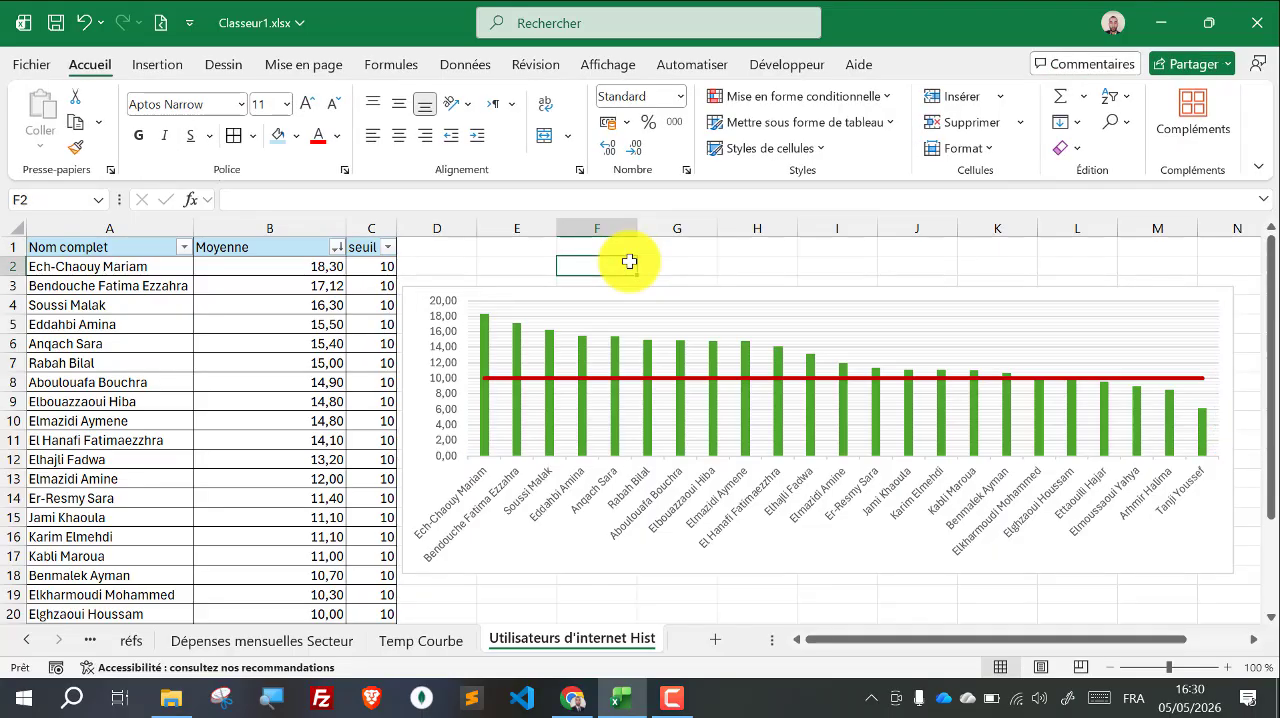